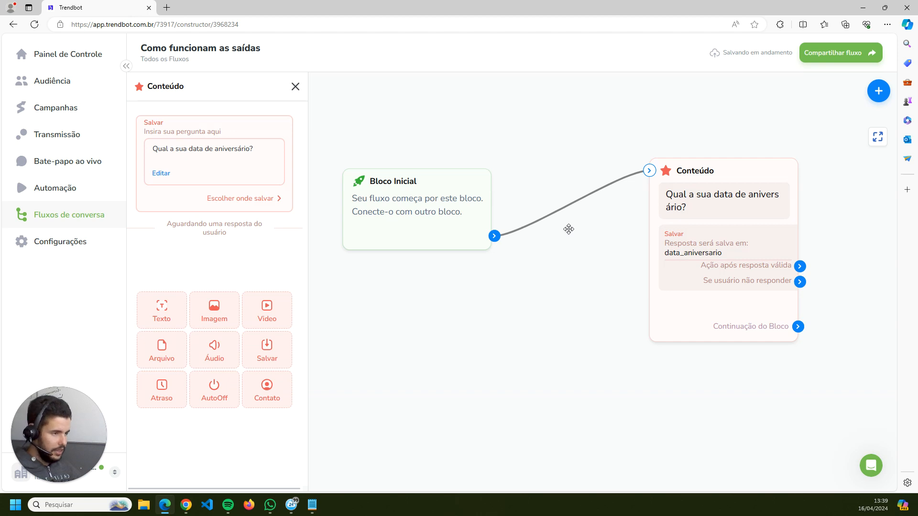
Examine the Conteúdo block's birthday question and its message text, leaving the text as it is.
left_click_drag(707, 251, 663, 218)
left_click_drag(577, 241, 406, 306)
scroll(547, 262, "up", 3)
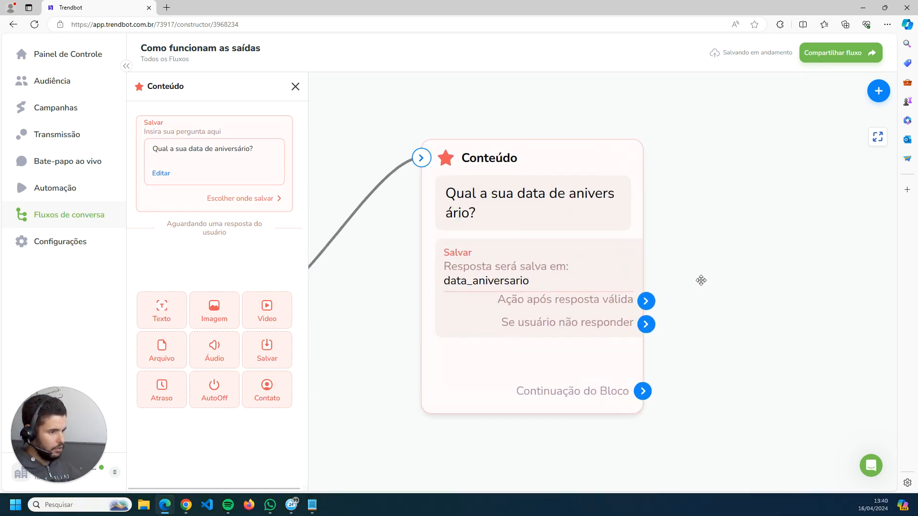
left_click_drag(701, 280, 728, 261)
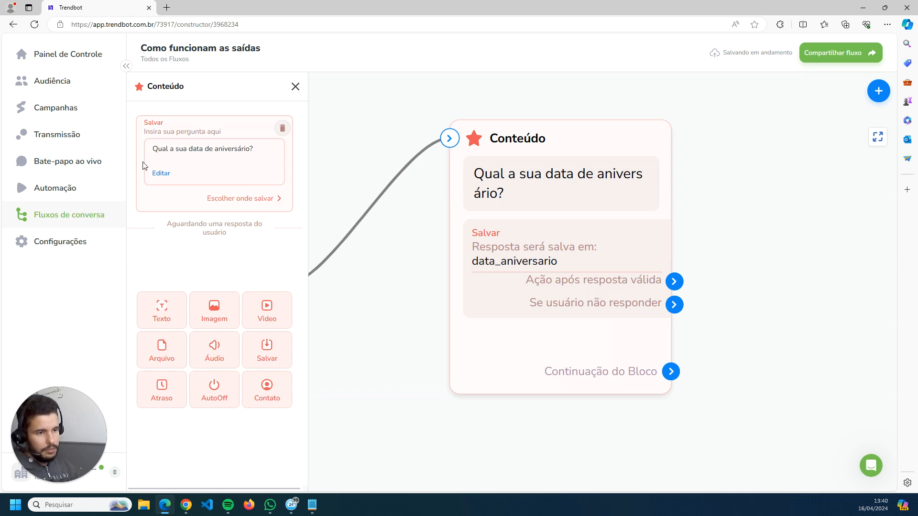
left_click_drag(152, 149, 258, 150)
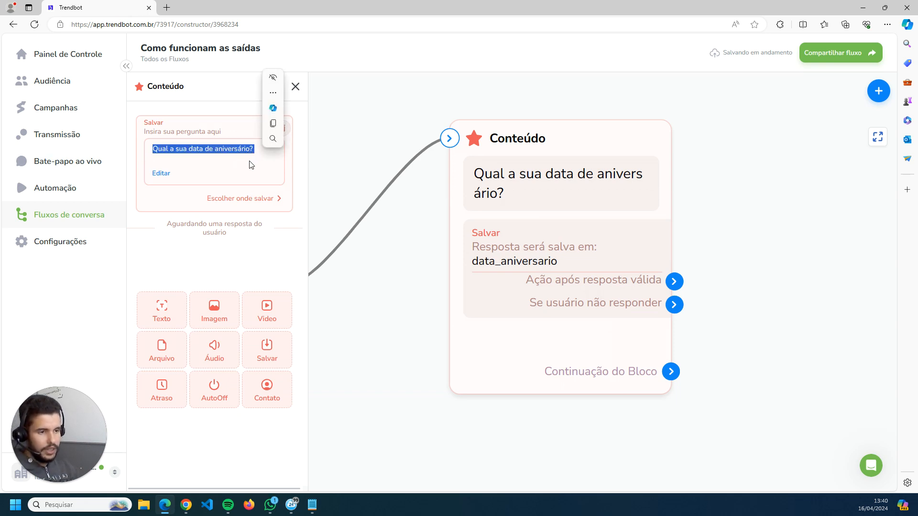
left_click(162, 174)
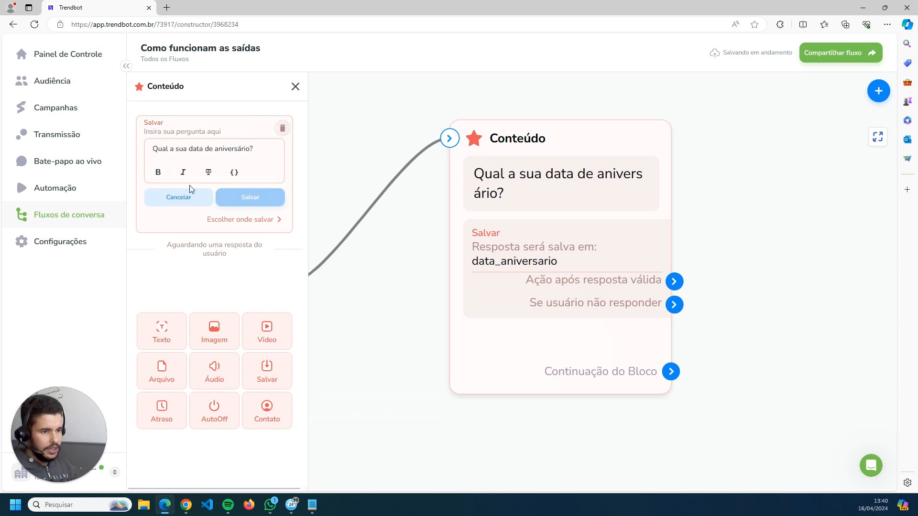
left_click(206, 202)
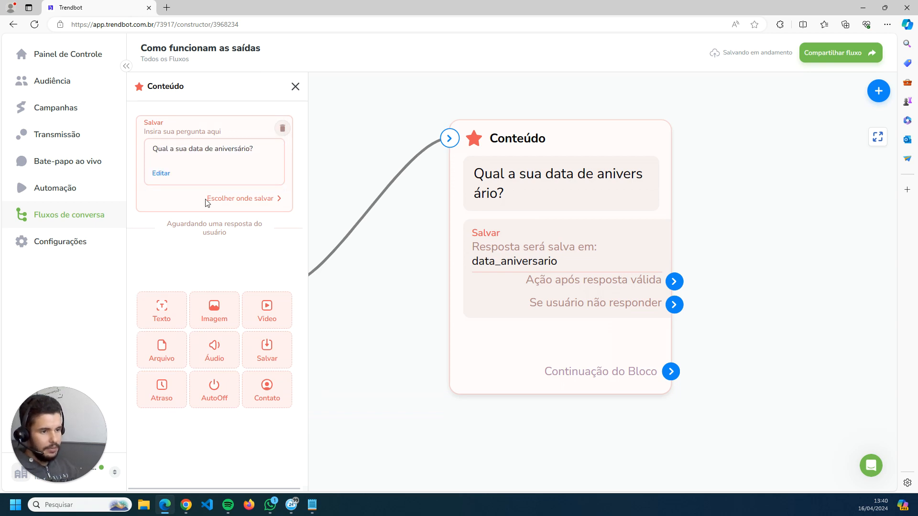
Review the birthday question's save settings, including its response type and the options for valid and missing answers.
left_click(238, 203)
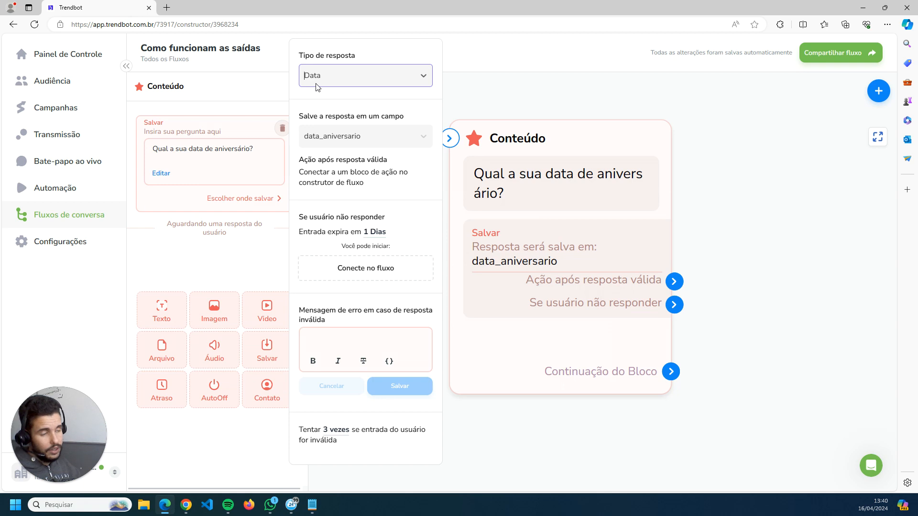
left_click(705, 280)
left_click_drag(726, 315, 641, 307)
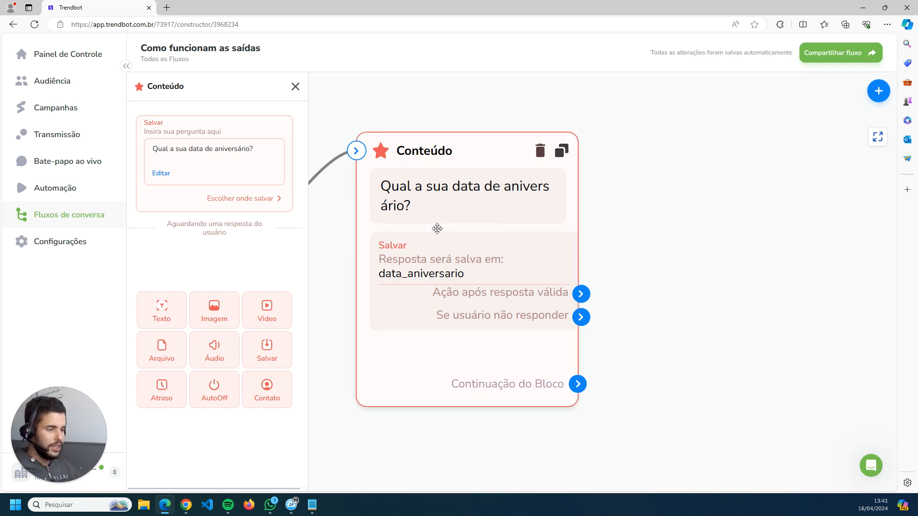
left_click(251, 200)
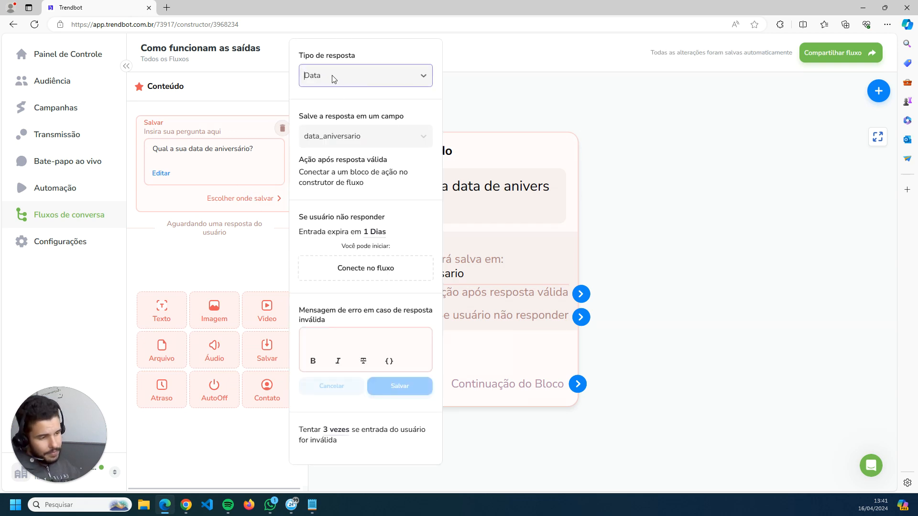
left_click(505, 289)
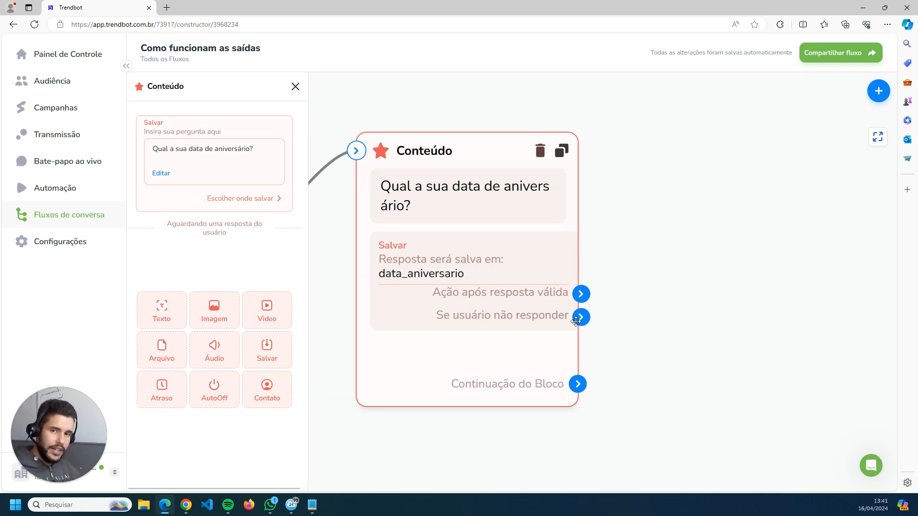
Add an Ação block beside the Conteúdo block and connect it to the "Ação após resposta válida" output.
left_click_drag(794, 327, 732, 291)
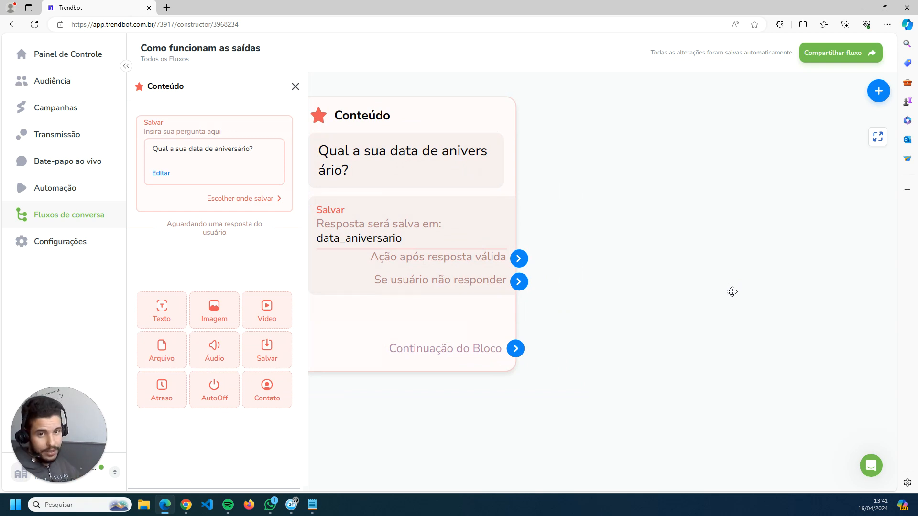
left_click_drag(682, 272, 695, 288)
scroll(695, 288, "down", 3)
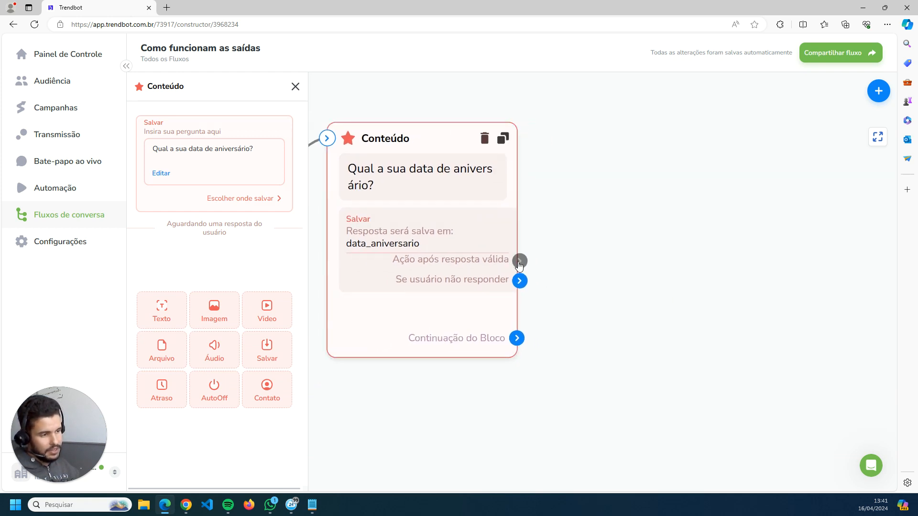
left_click(878, 95)
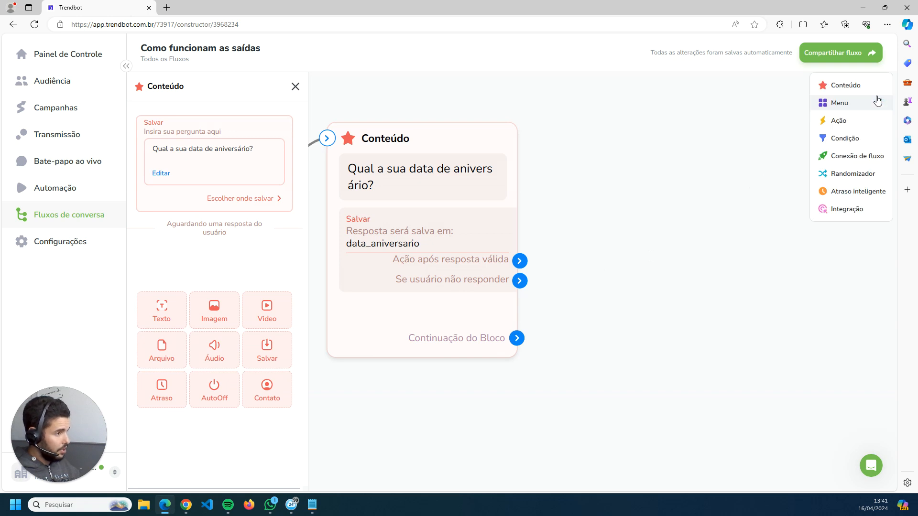
left_click_drag(848, 115, 651, 206)
left_click_drag(519, 261, 617, 169)
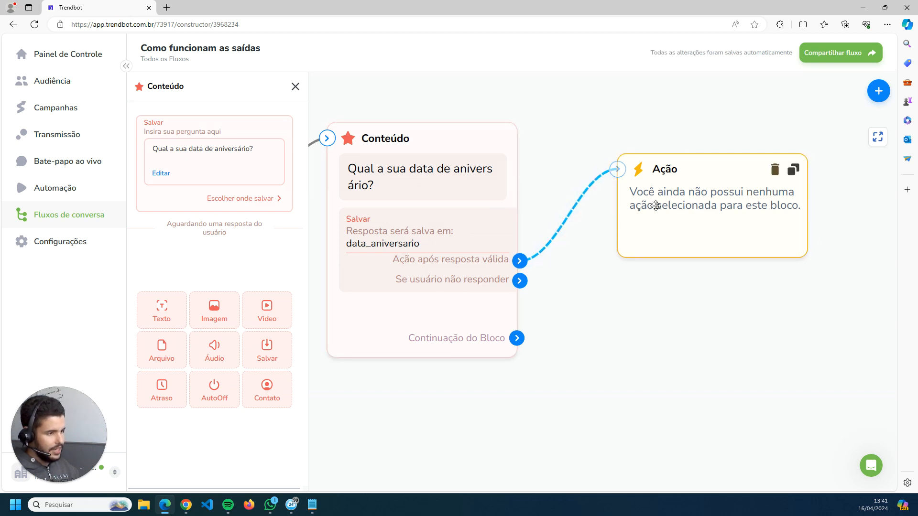
left_click_drag(656, 205, 668, 163)
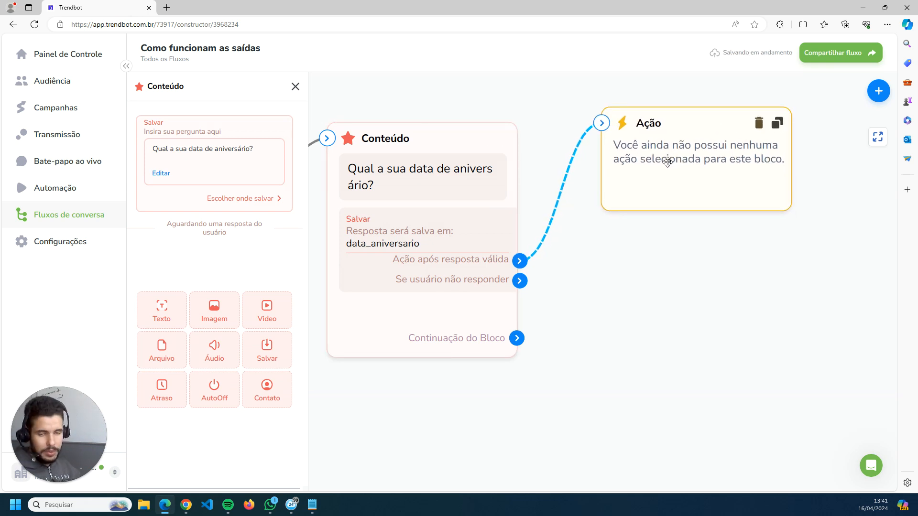
Add an "Adicionar etiqueta" action to the block connected to the valid-response output.
left_click(690, 185)
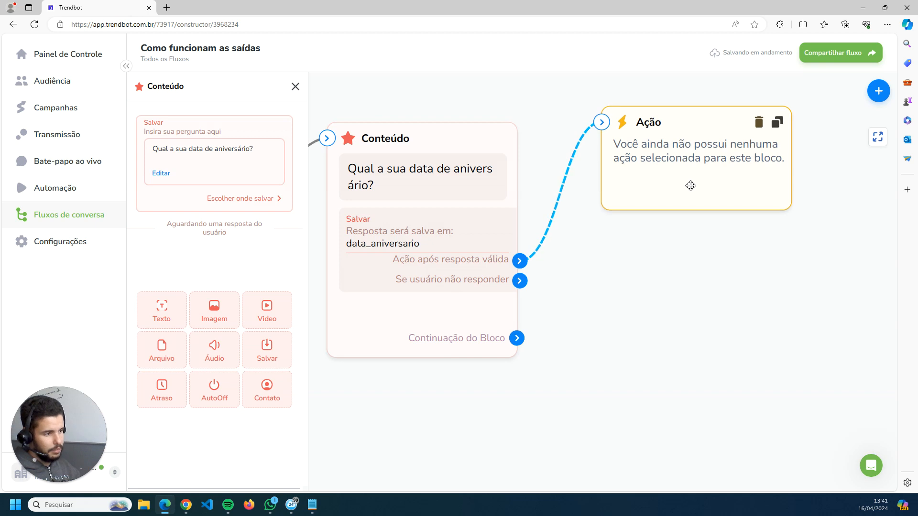
left_click(247, 126)
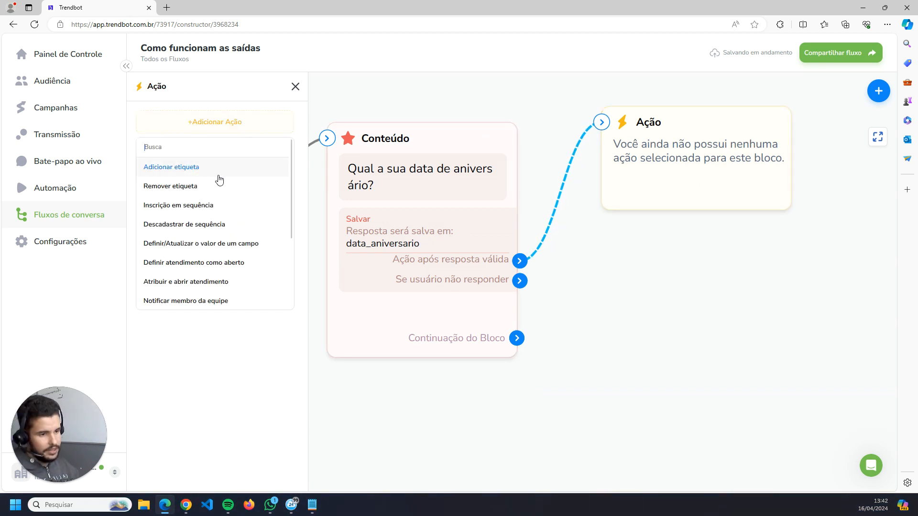
scroll(213, 220, "down", 1)
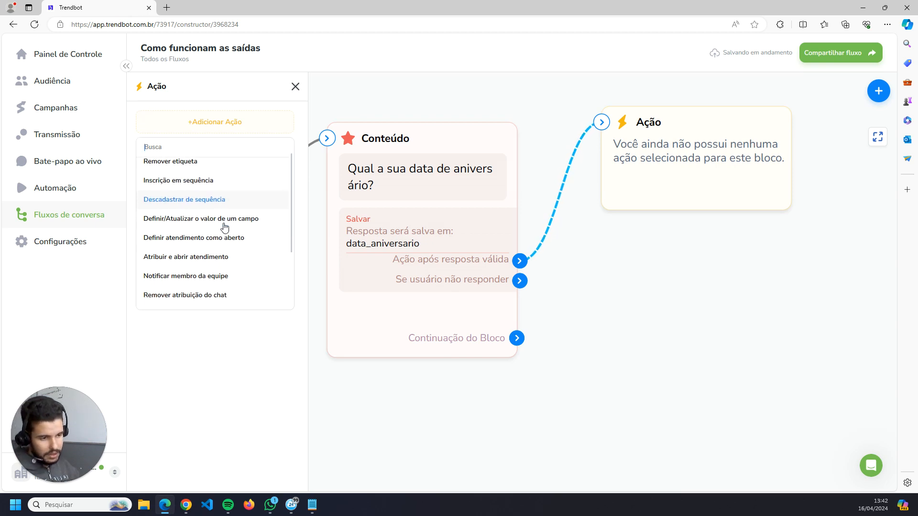
scroll(225, 227, "down", 1)
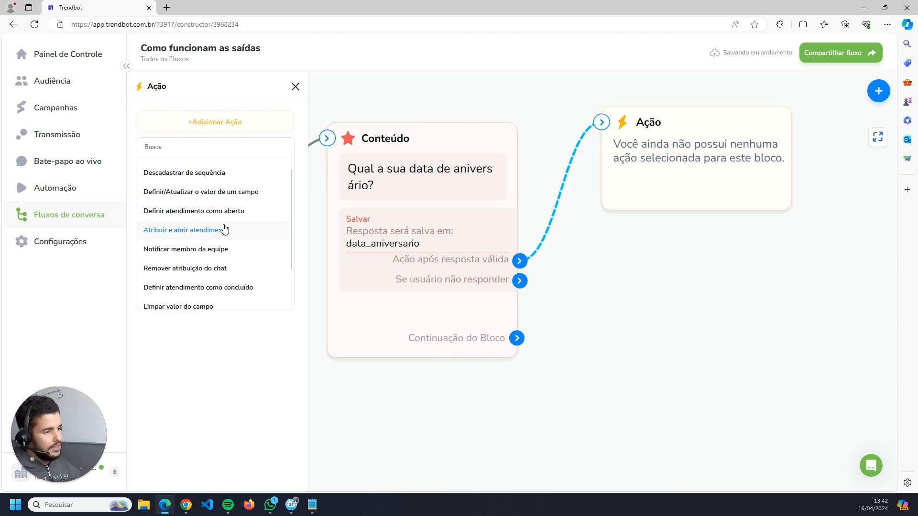
scroll(236, 308, "up", 2)
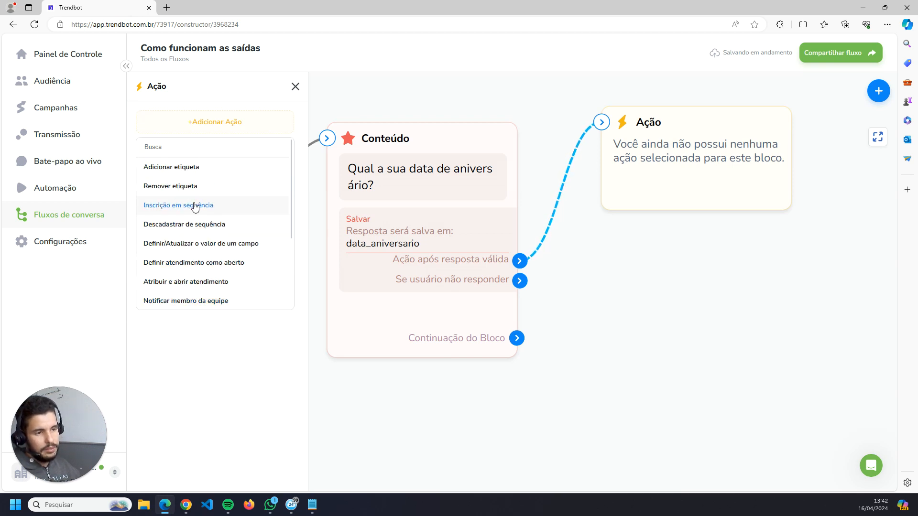
left_click(172, 167)
Create a new tag named RespondeuAniversario and assign it to the "Adicionar etiqueta" action.
left_click(189, 125)
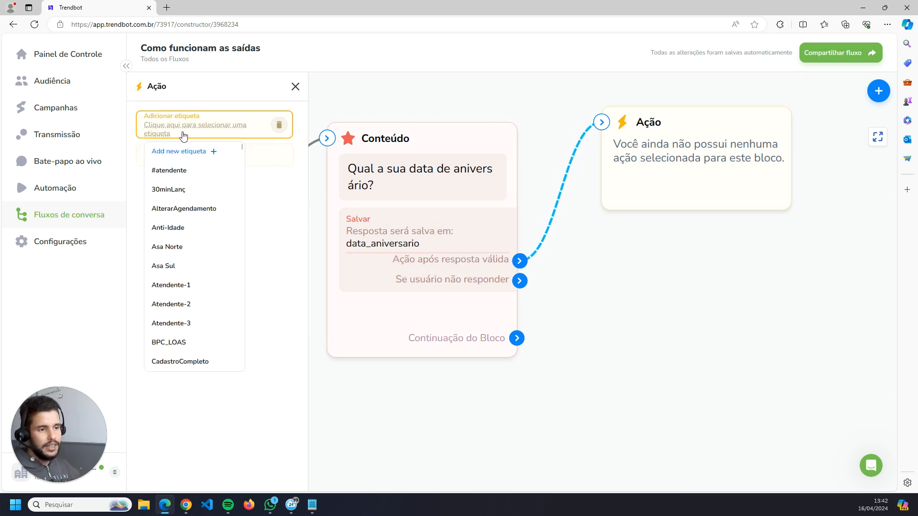
left_click(180, 151)
left_click(398, 267)
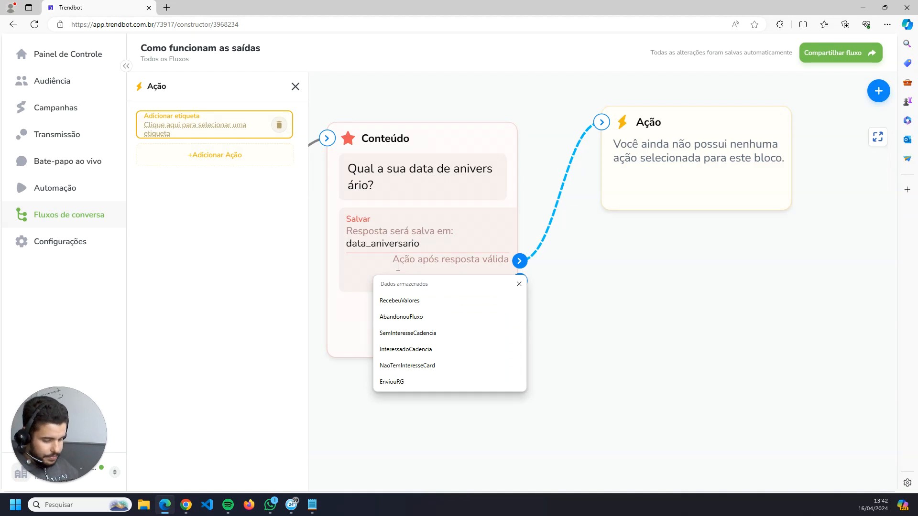
type("respondeuAniversario")
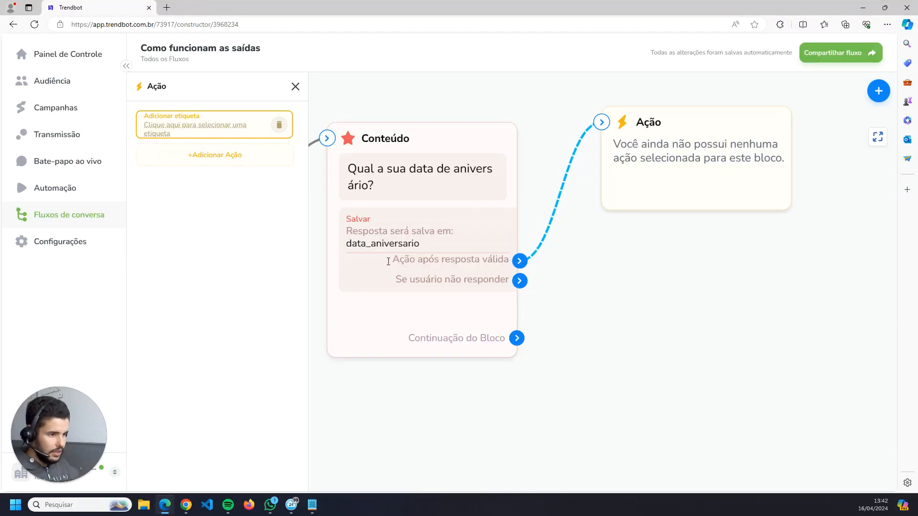
left_click(388, 262)
key("BackSpace")
key("BackSpace")
type("Re")
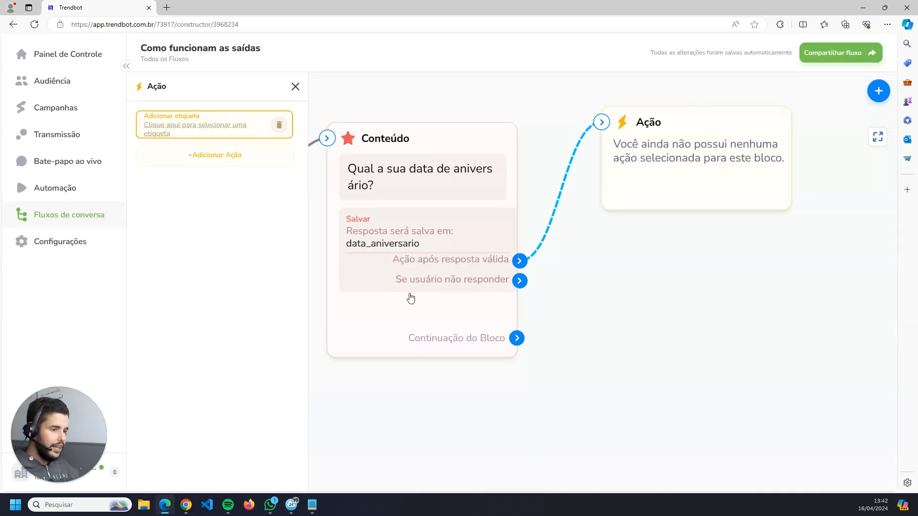
left_click(398, 300)
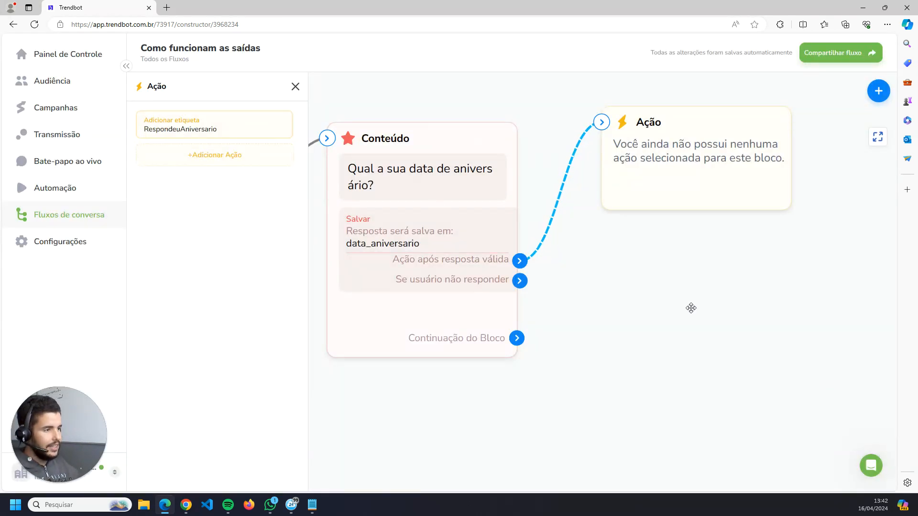
Move the RespondeuAniversario action block closer to the Conteúdo block.
left_click_drag(703, 194, 655, 201)
left_click_drag(618, 342, 549, 284)
scroll(611, 247, "down", 2)
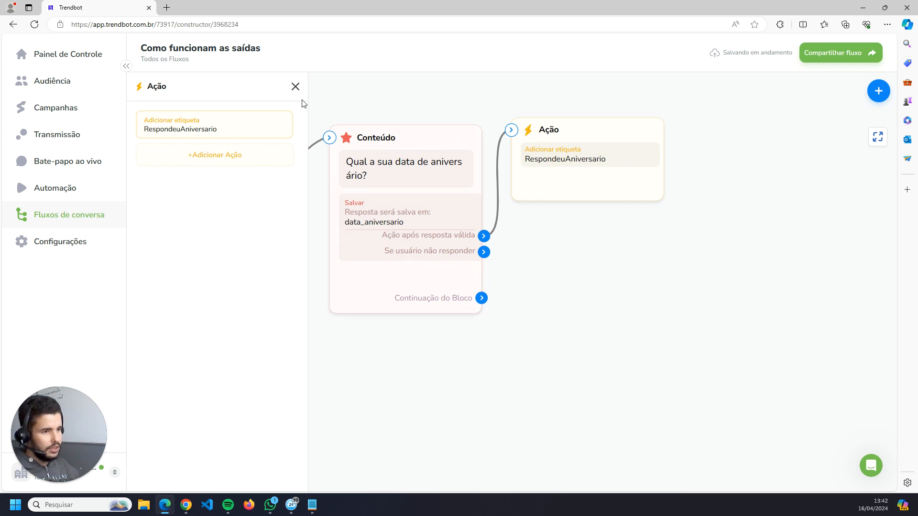
In the birthday question's save settings, set the no-response expiry value to 20 and choose its time unit.
left_click(296, 86)
left_click(262, 168)
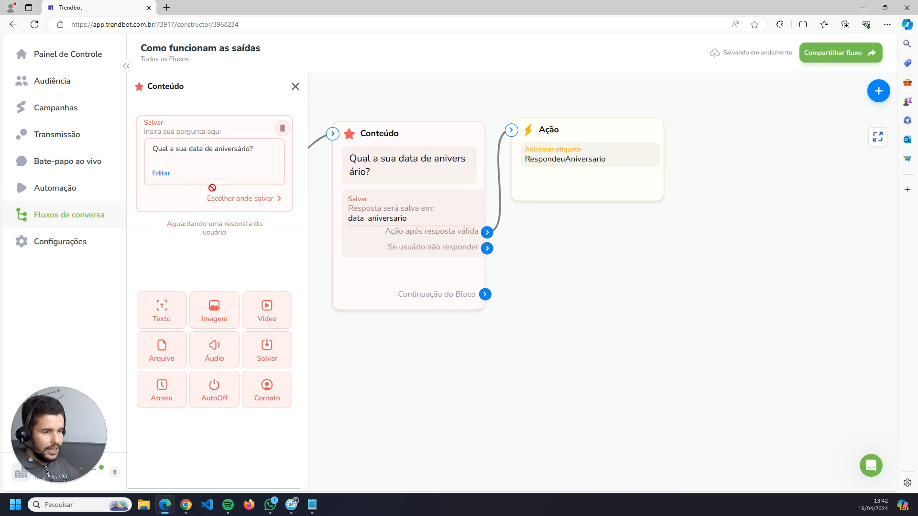
left_click(245, 199)
scroll(331, 277, "down", 1)
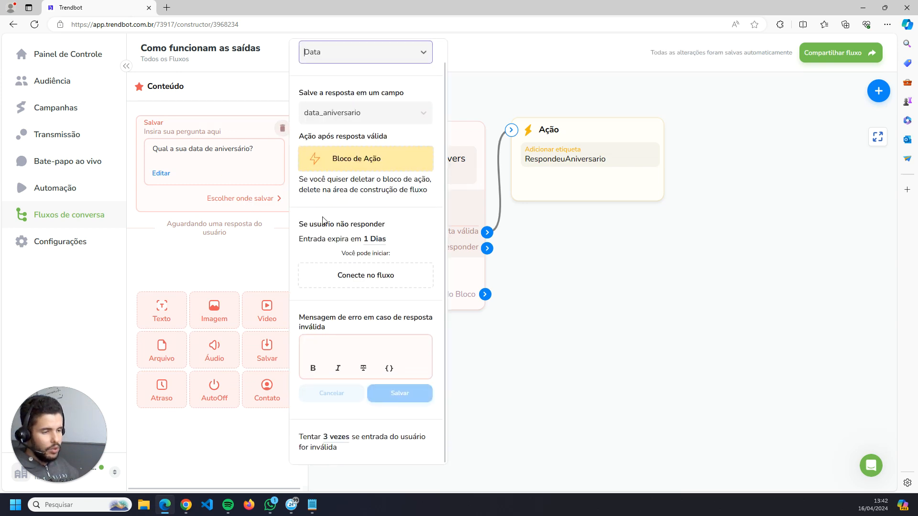
left_click(374, 239)
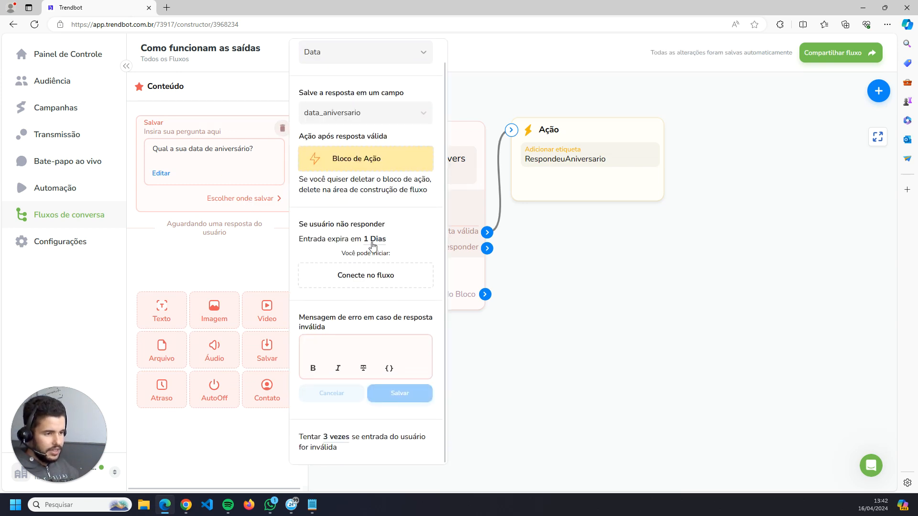
type("20")
left_click(424, 278)
left_click(415, 341)
Reposition the Conteúdo block and the RespondeuAniversario action block to leave more space between them.
left_click_drag(565, 309, 611, 308)
left_click_drag(484, 243, 460, 257)
left_click_drag(570, 187, 580, 147)
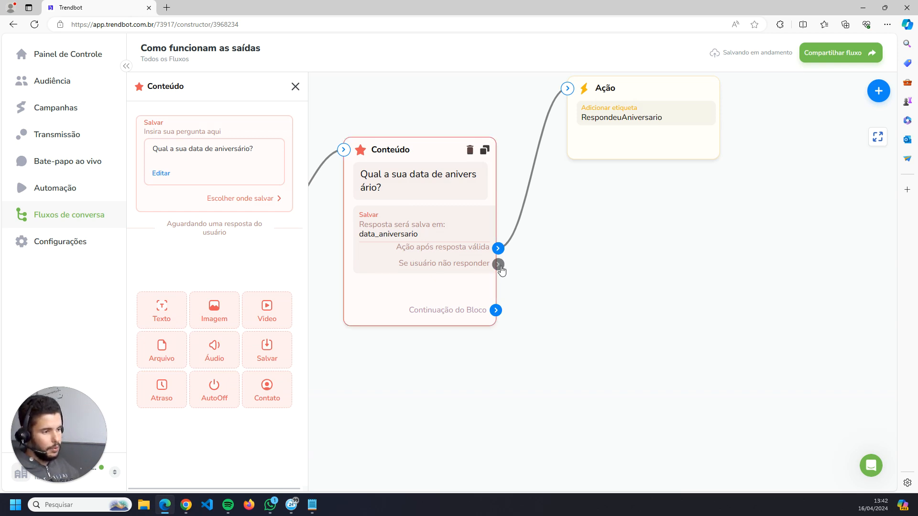
Add a second Ação block and connect it to the "Se usuário não responder" output of the Conteúdo block.
left_click(885, 96)
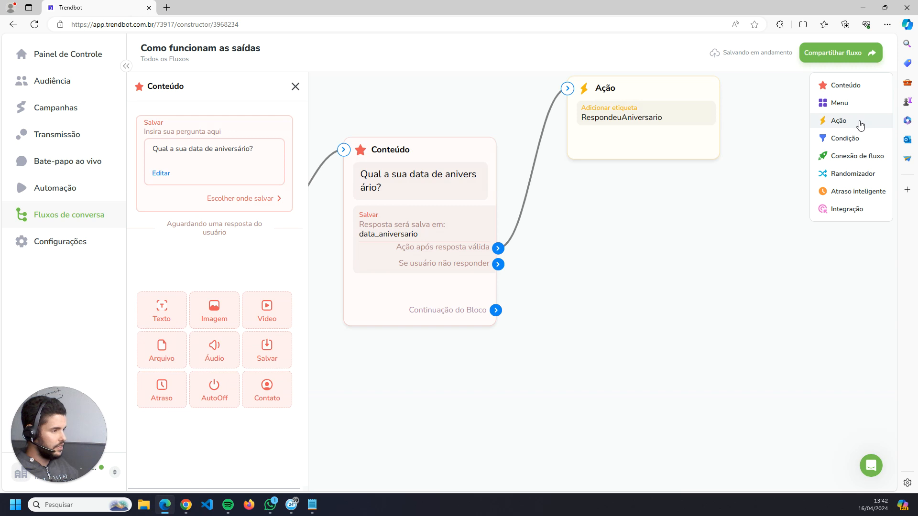
left_click(860, 125)
left_click_drag(498, 263, 633, 233)
left_click_drag(693, 256, 666, 221)
left_click(666, 224)
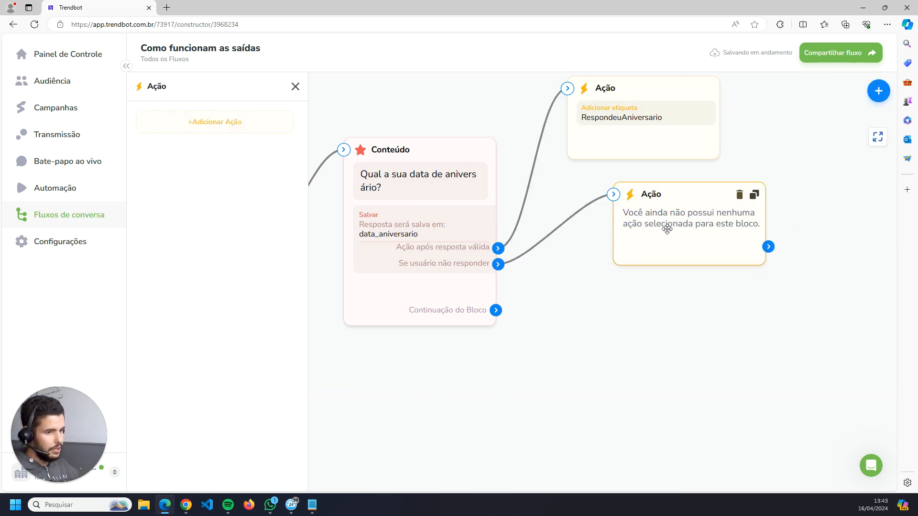
Add an "Inscrição em sequência" action to the block for users who do not respond, without choosing a sequence.
left_click(227, 125)
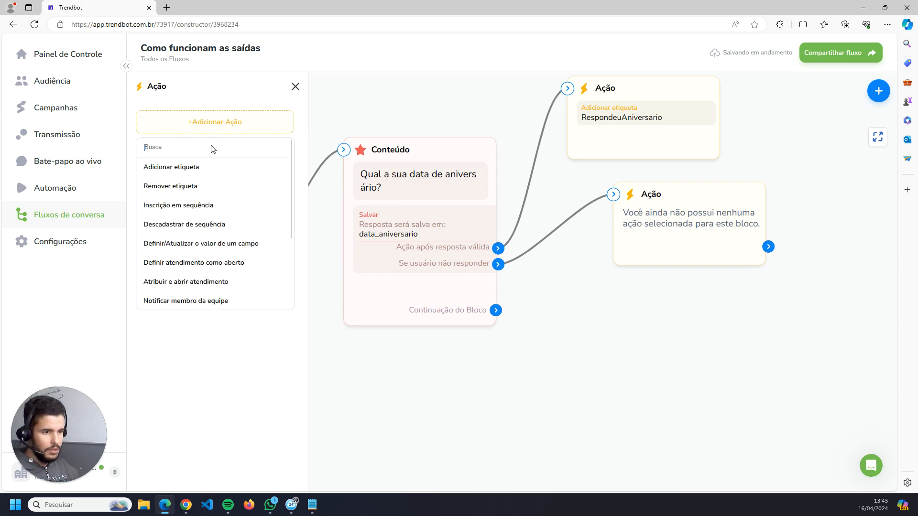
left_click(173, 205)
left_click(193, 130)
left_click(181, 264)
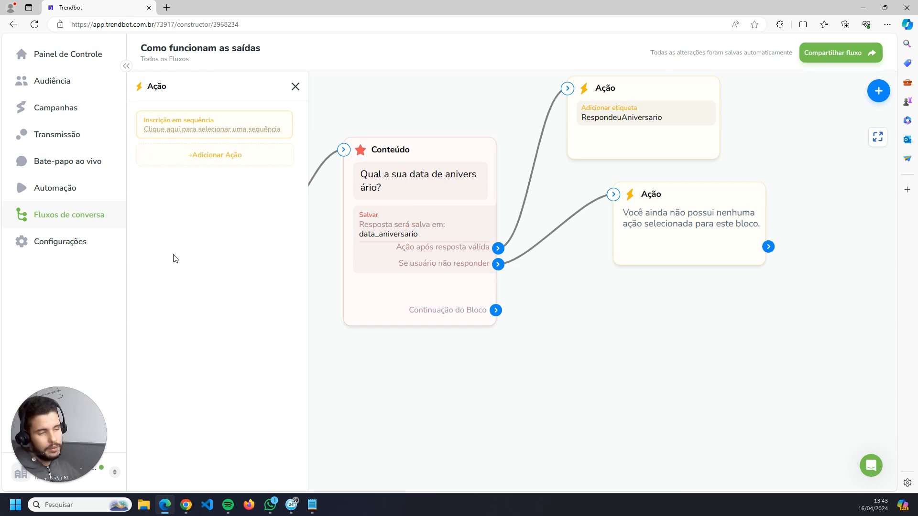
left_click(578, 207)
Delete the Ação block that contains the "Inscrição em sequência" action.
left_click_drag(685, 196, 788, 96)
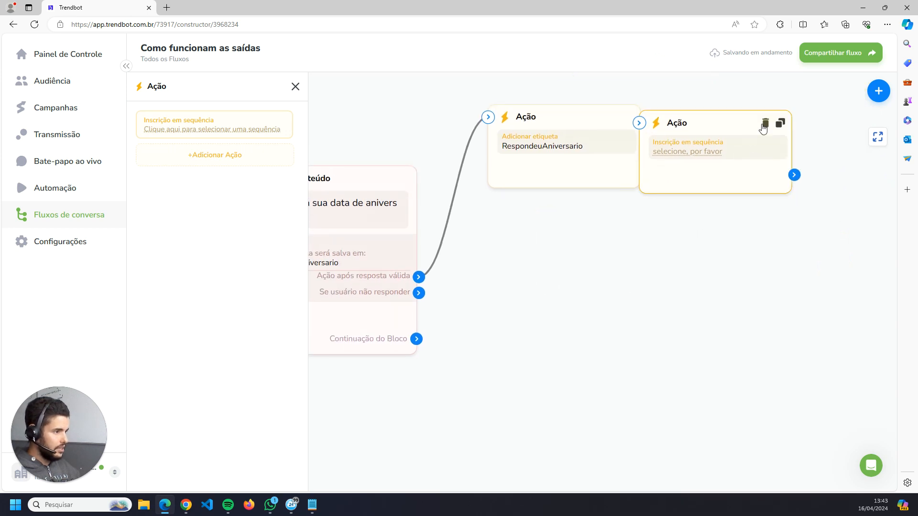
left_click(762, 124)
left_click(459, 279)
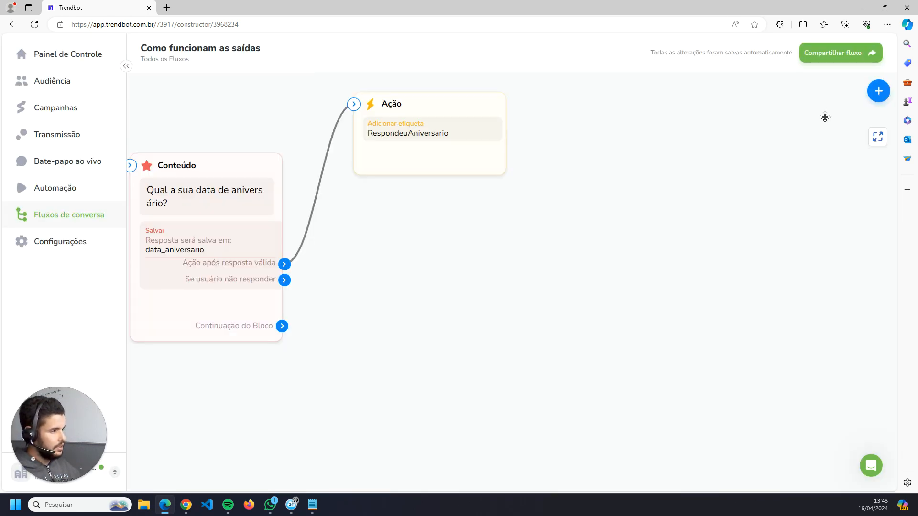
Add a second Conteúdo block beyond the Ação block and connect it to the question block's "Se usuário não responder" output.
left_click(878, 91)
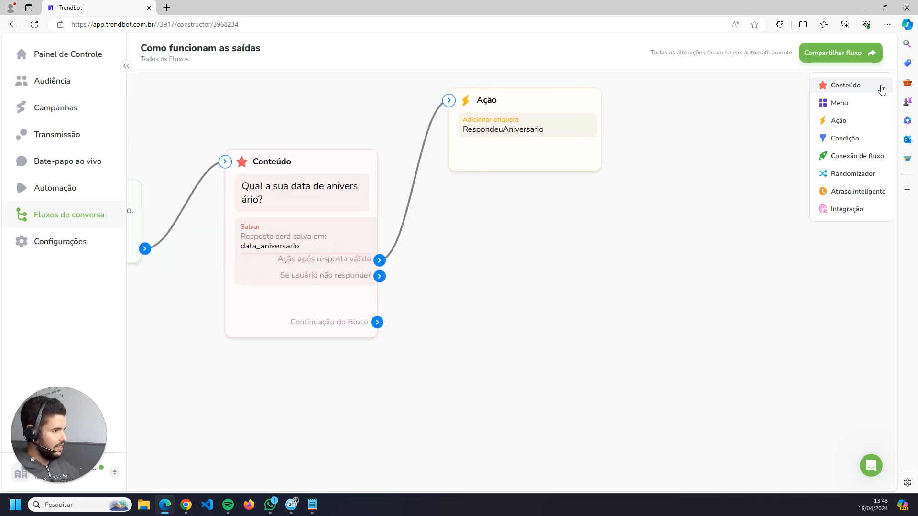
left_click_drag(835, 91, 518, 260)
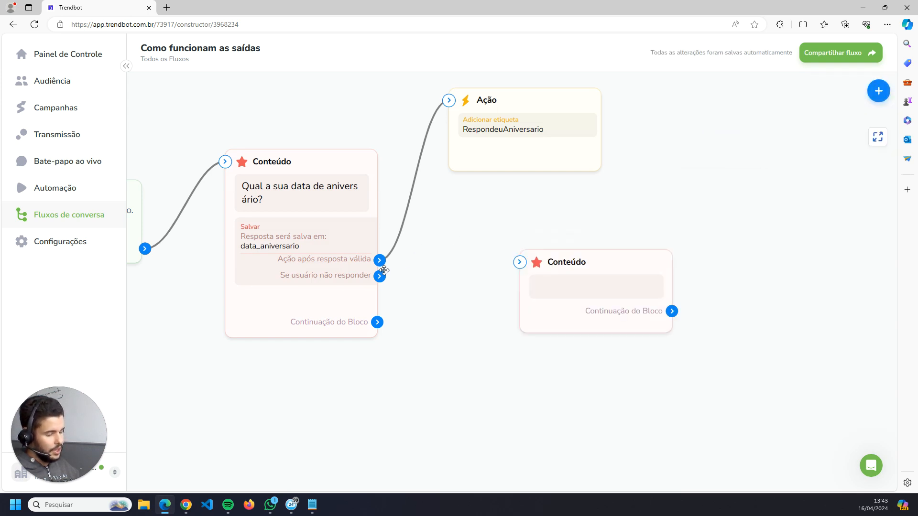
left_click_drag(380, 276, 521, 262)
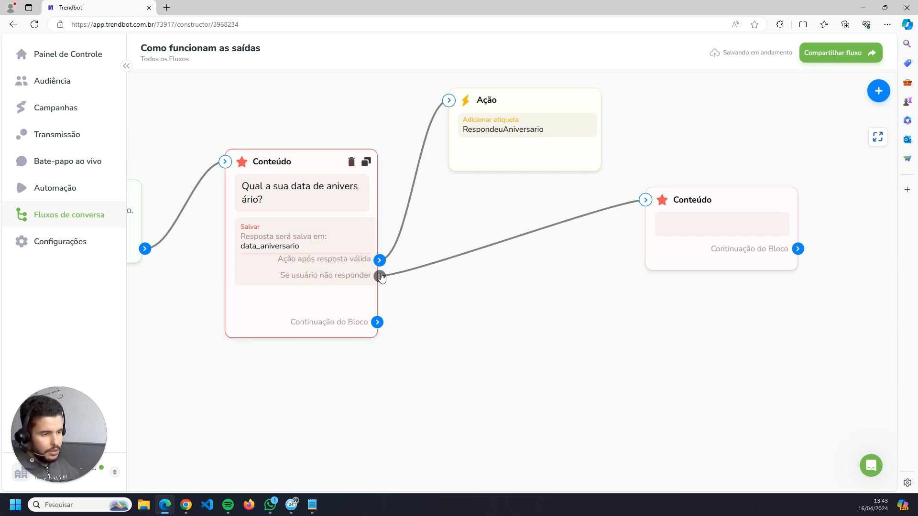
left_click_drag(685, 225, 707, 174)
Set the new Conteúdo block's message to "Olá, você ainda está aí?" and save it.
left_click(707, 174)
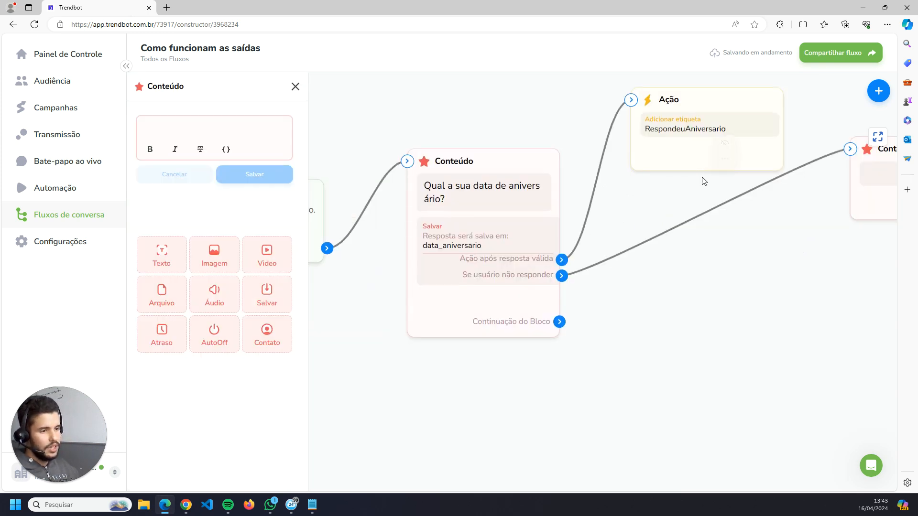
type("Olá, você ainda está")
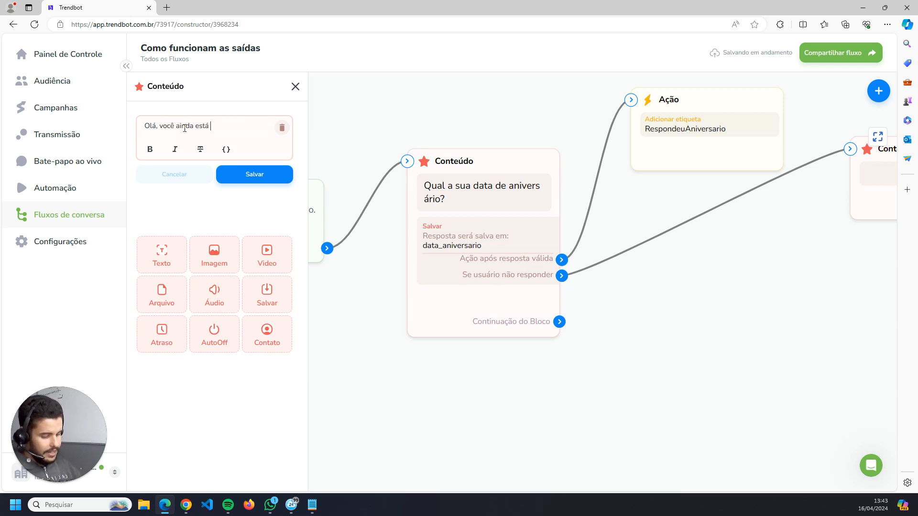
left_click(238, 174)
Add a Menu block and connect it to the "Continuação do Bloco" output of the "Olá, você ainda está aí?" block.
left_click_drag(758, 308, 445, 321)
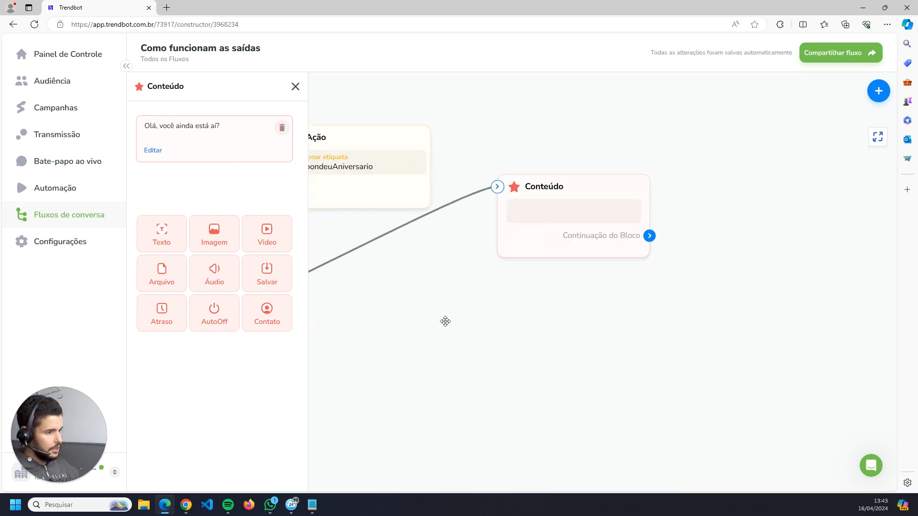
left_click(888, 95)
left_click(838, 105)
left_click_drag(653, 235, 817, 198)
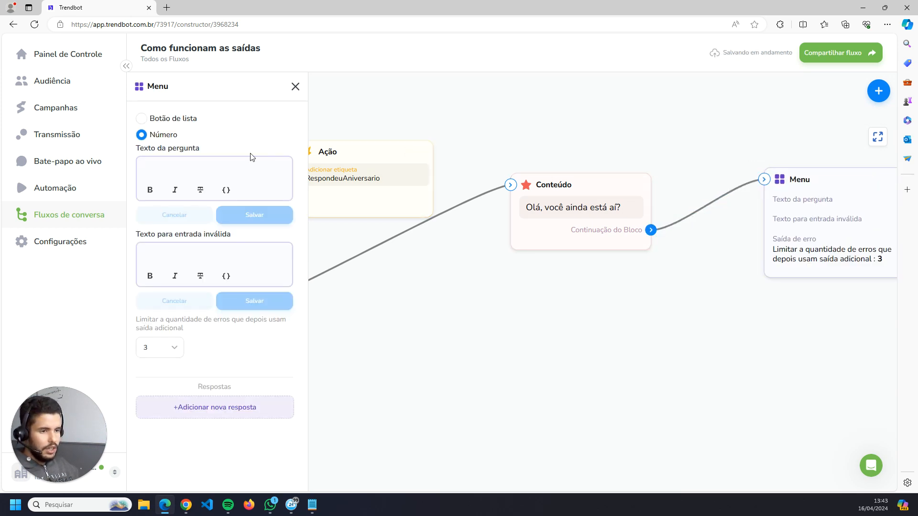
Save "Responda com uma das opções abaixo" as the Menu's question text and "SIM! Ainda preciso de atendimento" as its first answer.
type("Res")
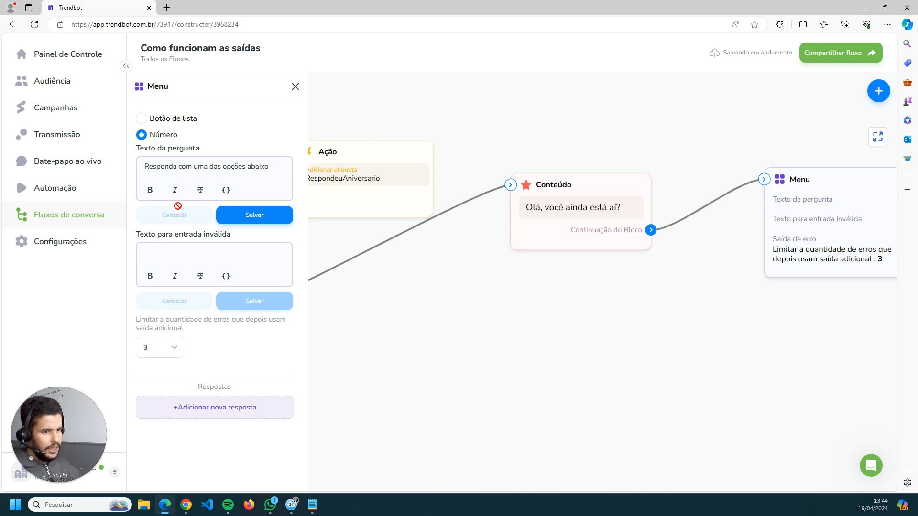
left_click(253, 215)
left_click(221, 389)
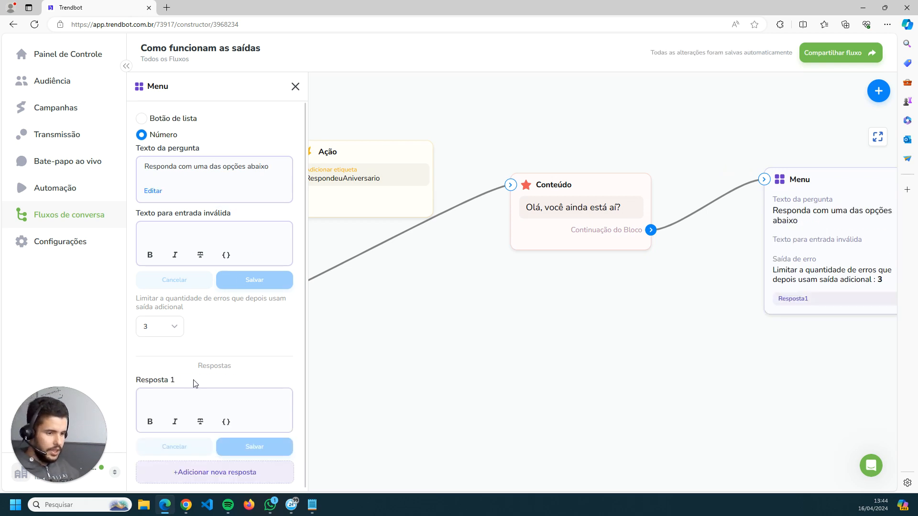
type("Si")
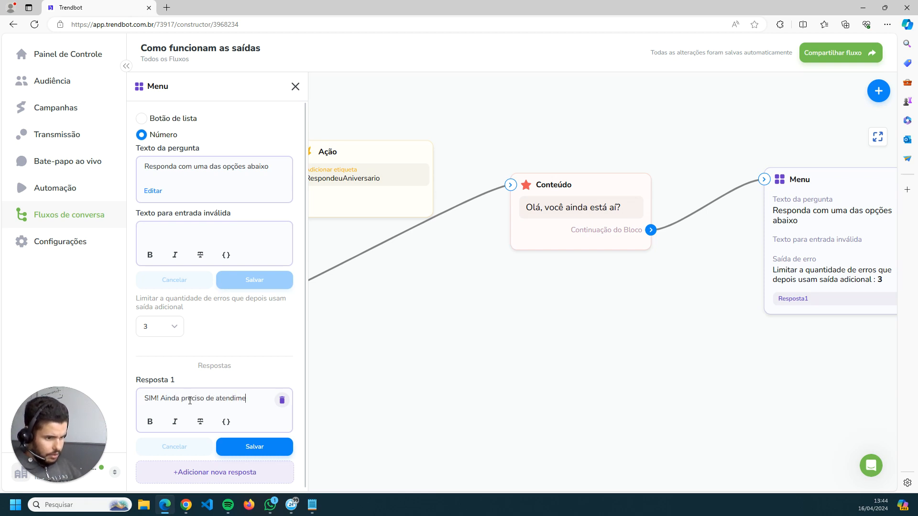
key("BackSpace")
left_click(237, 446)
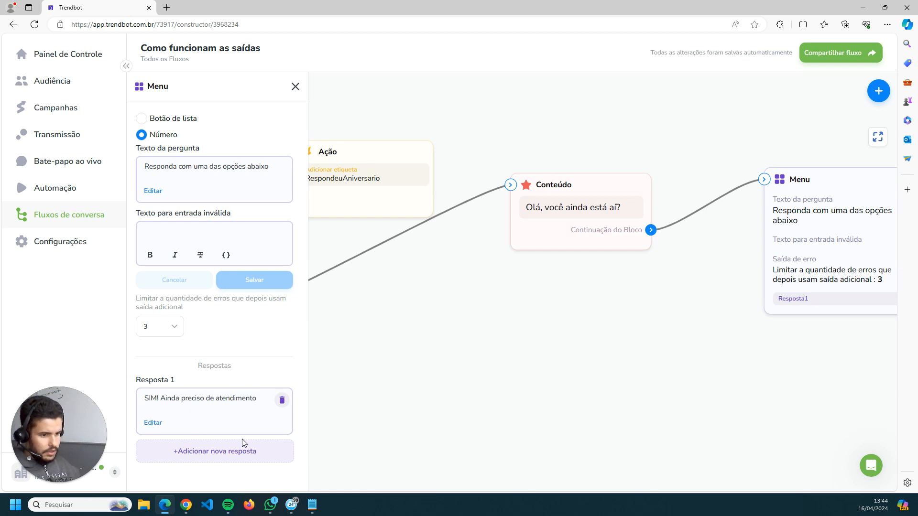
Add a second Menu answer with the text "NÃO! Encerrar esse atendimento" and save it.
left_click(227, 448)
type("NÃO! Encerrar esse atendiment")
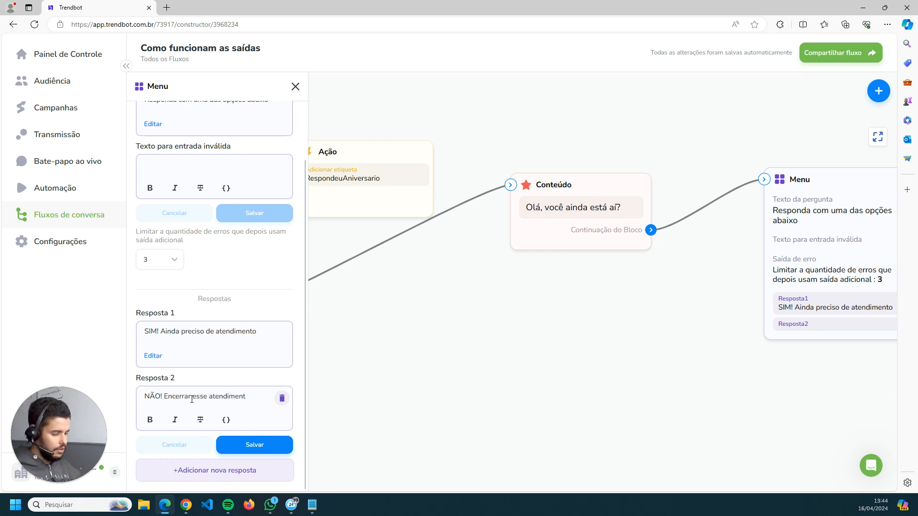
type("o")
left_click(285, 444)
Move the Menu block above the "Olá, você ainda está aí?" block and remove the connection between them.
scroll(581, 396, "down", 2)
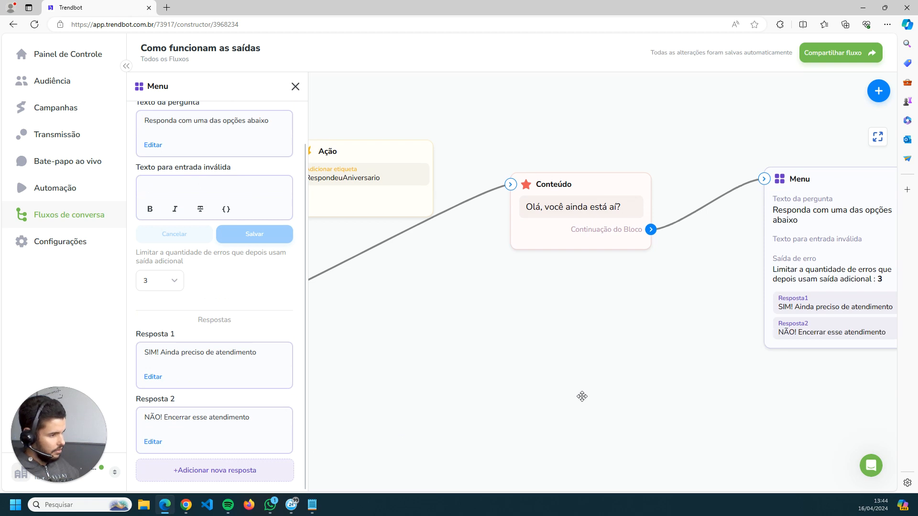
scroll(581, 396, "down", 2)
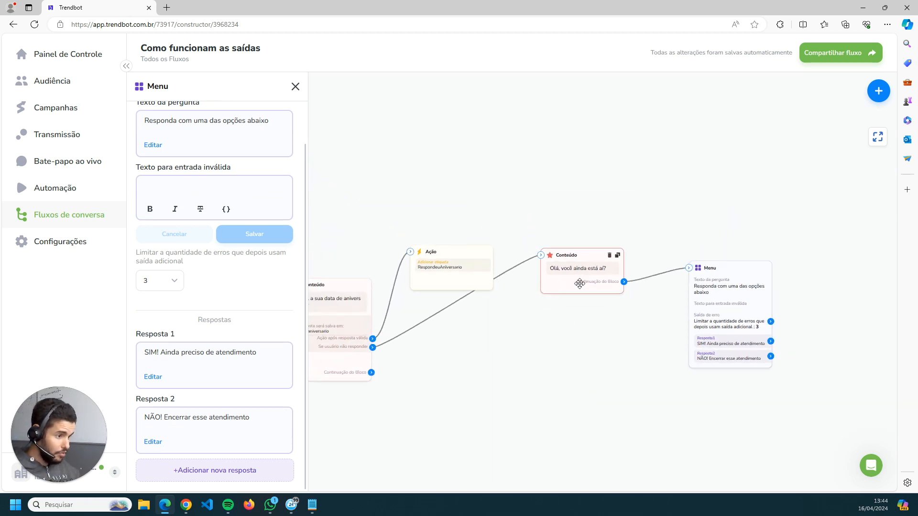
left_click_drag(688, 310, 696, 231)
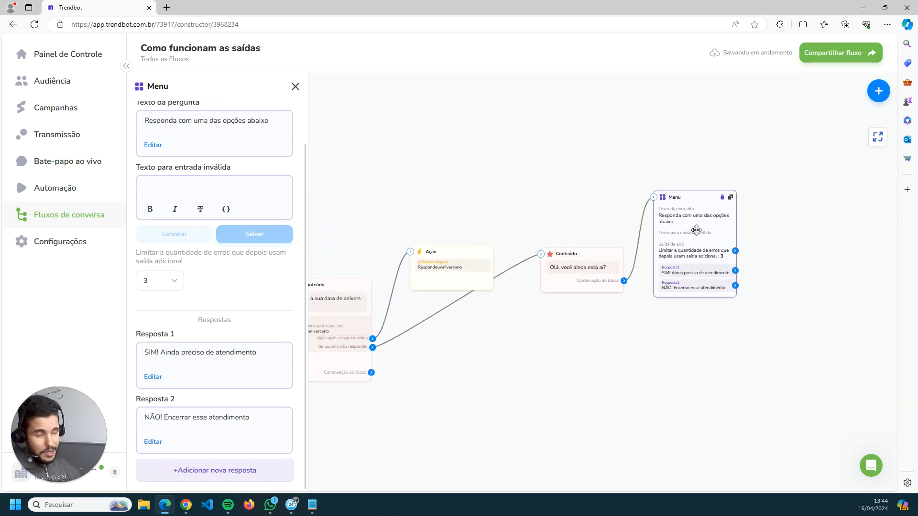
scroll(647, 269, "up", 2)
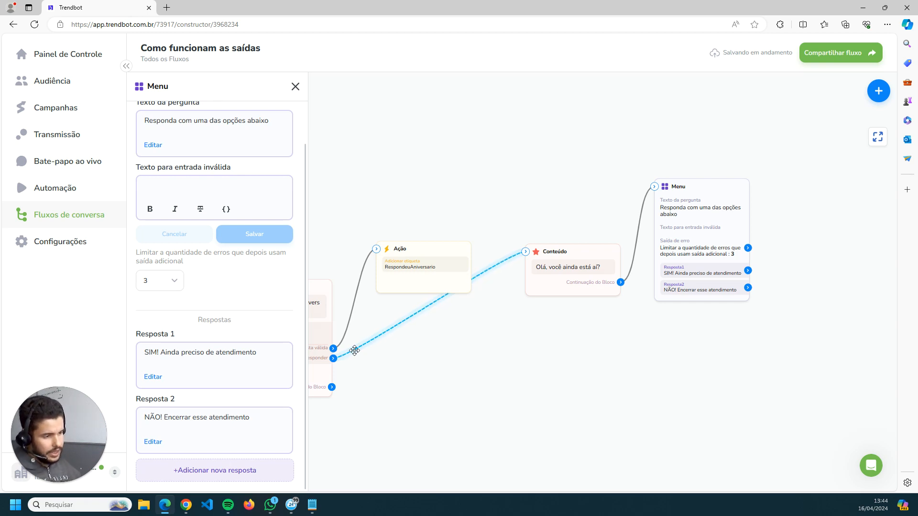
left_click_drag(671, 239, 532, 154)
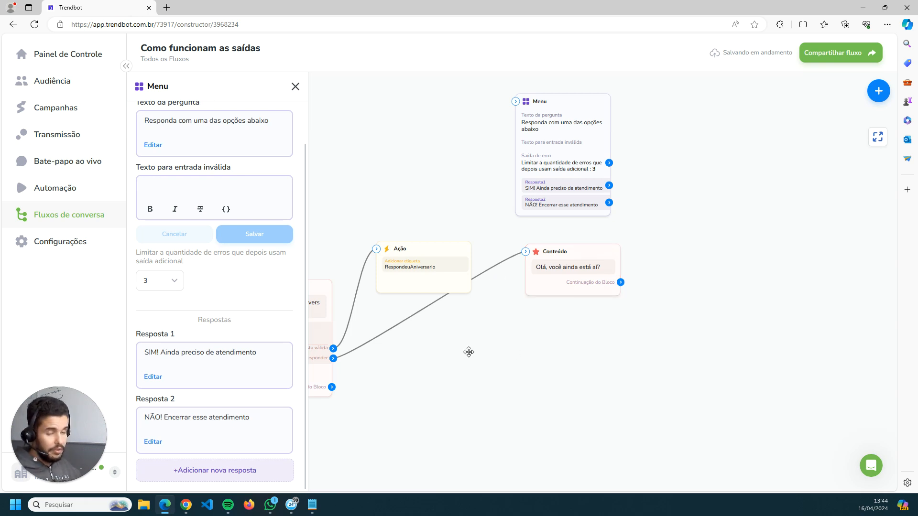
Move the RespondeuAniversario action block closer to the birthday question block.
left_click_drag(437, 366, 575, 341)
scroll(575, 340, "up", 3)
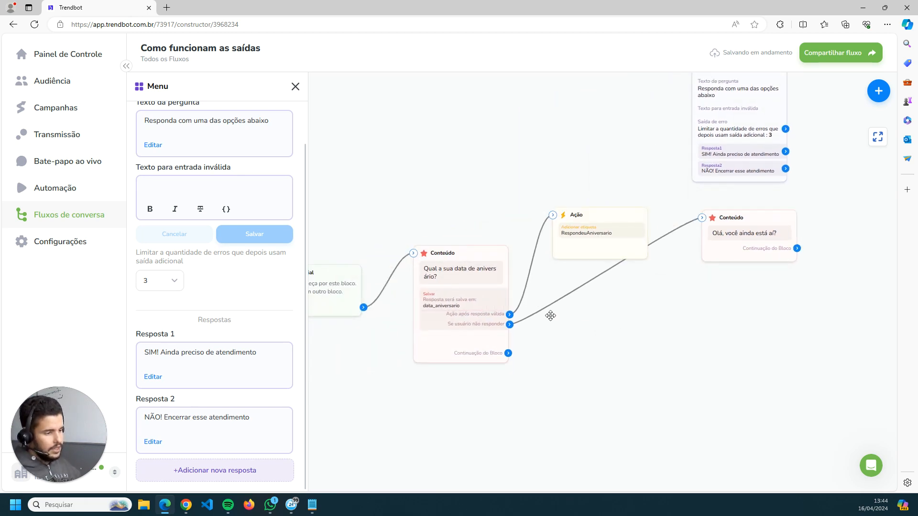
scroll(583, 339, "up", 2)
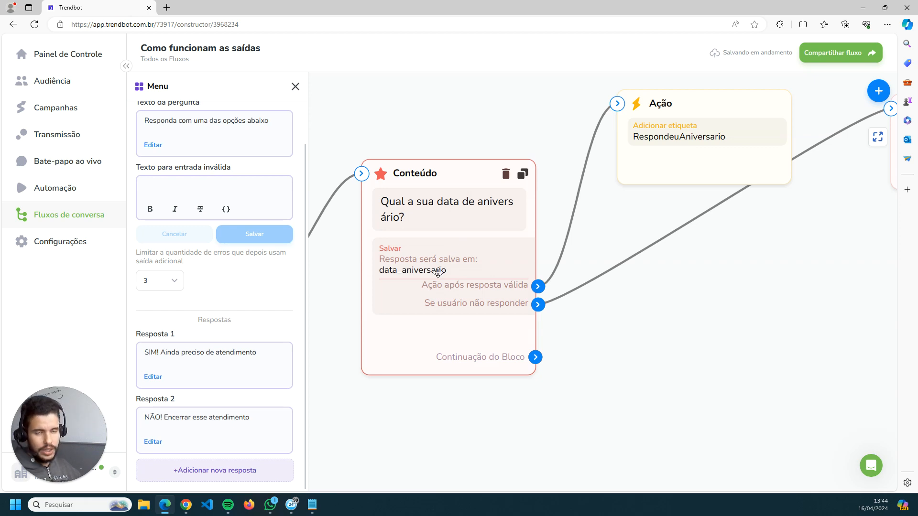
left_click_drag(676, 150, 643, 151)
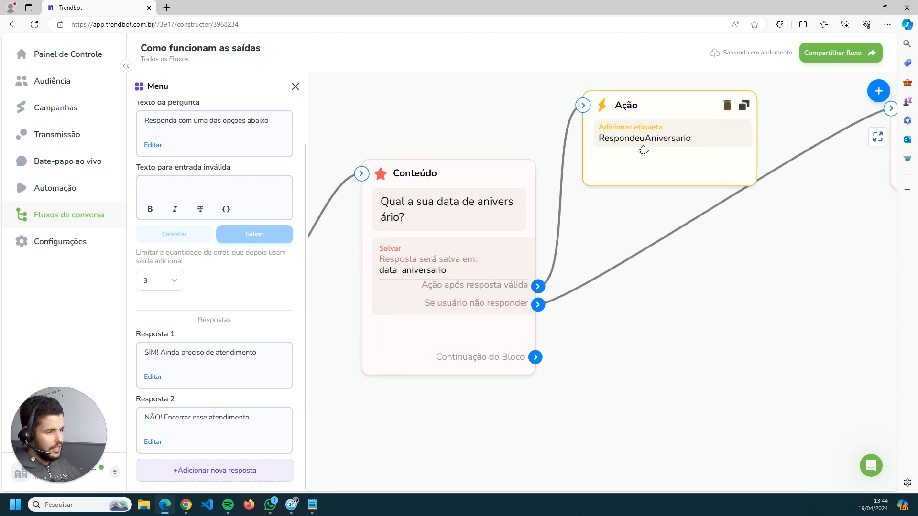
Add a Conteúdo block below the birthday question block and connect it to that block's "Continuação do Bloco" output.
left_click_drag(604, 324, 436, 203)
left_click_drag(602, 290, 659, 270)
left_click(888, 93)
left_click(848, 90)
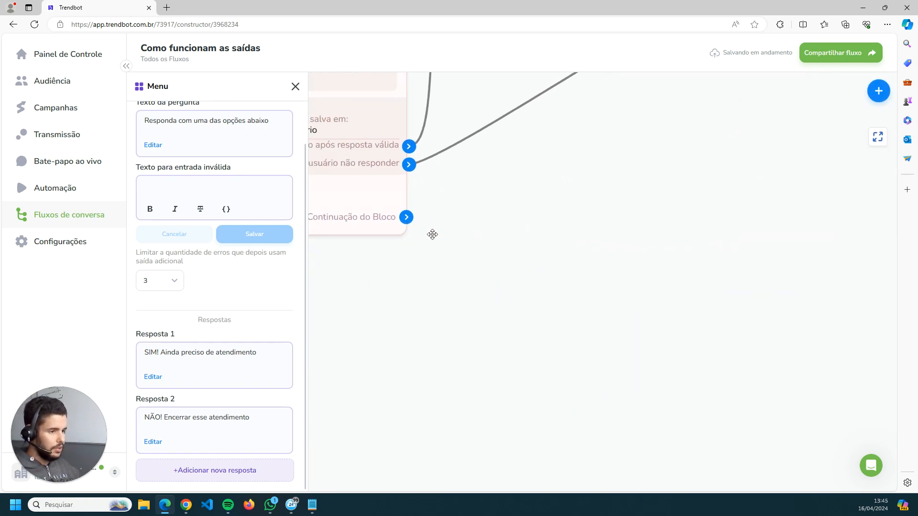
left_click_drag(406, 217, 560, 309)
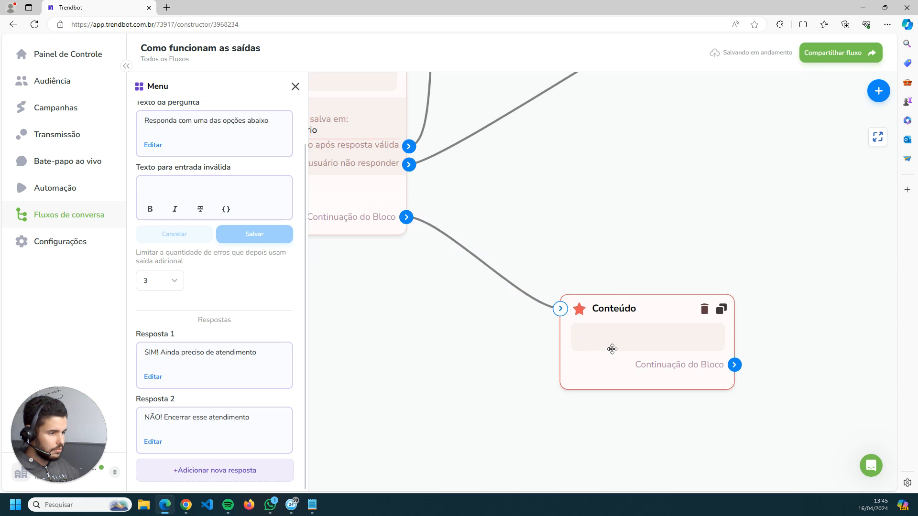
Enter the message "Muito bem, se uaniversário é dia" in the new Conteúdo block.
left_click(612, 349)
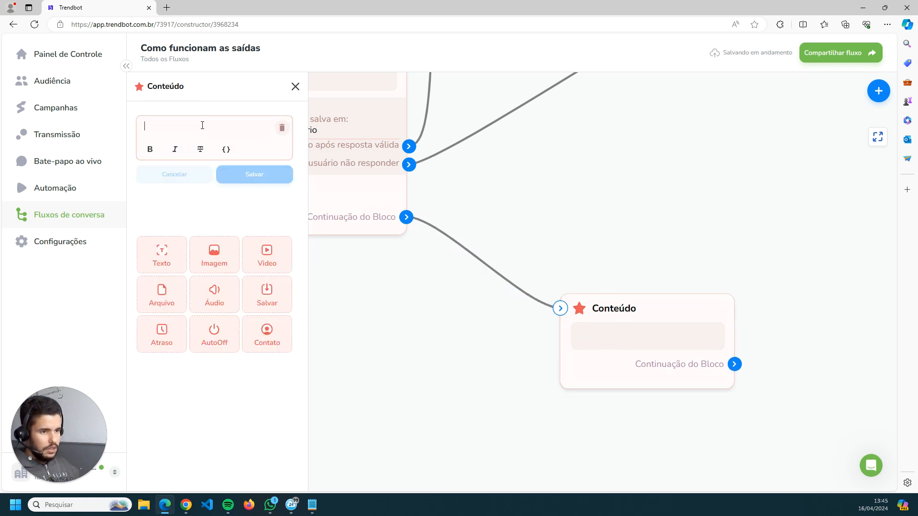
type("Muitpo")
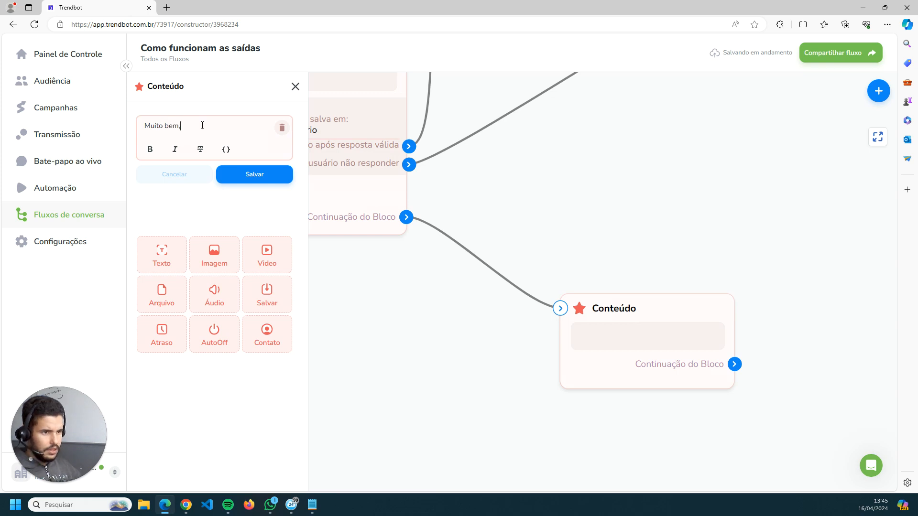
type("bem, se uariversário é dia")
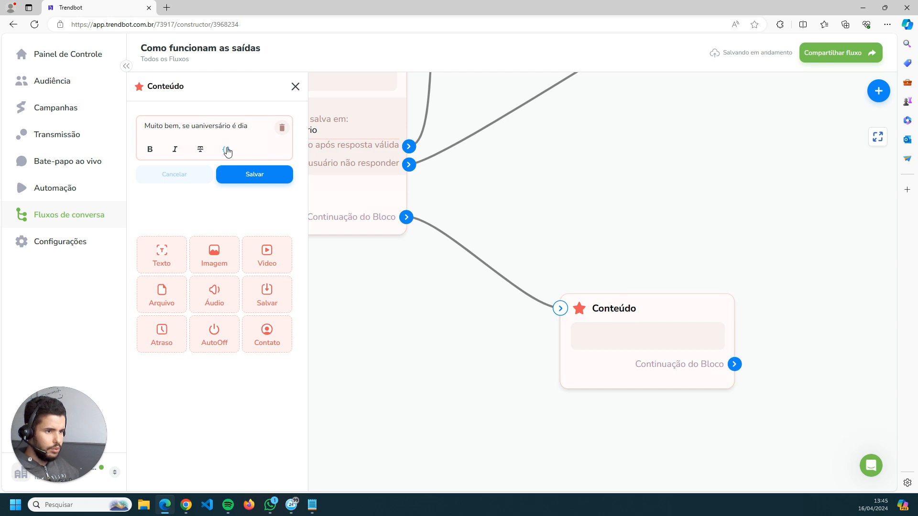
Insert the data_aniversario user field at the end of the message and save the text.
left_click(226, 150)
type("D")
key("BackSpace")
type("D")
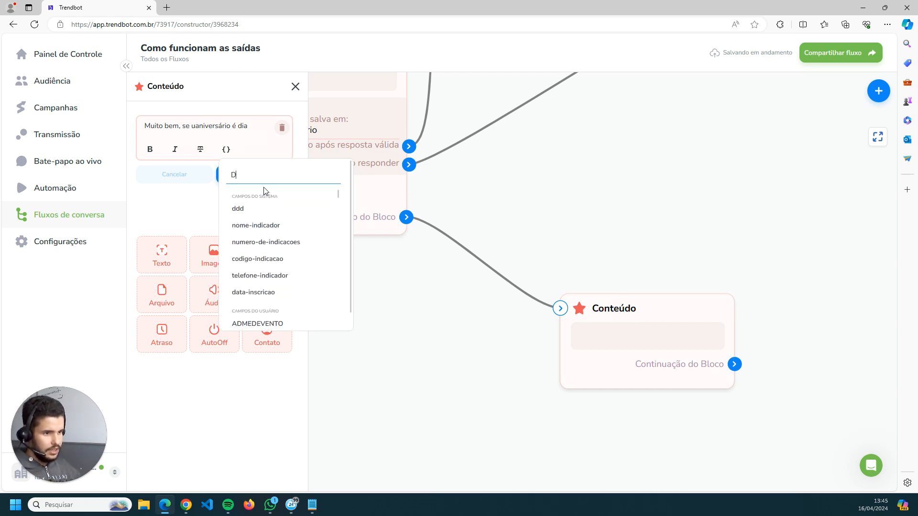
type("ata")
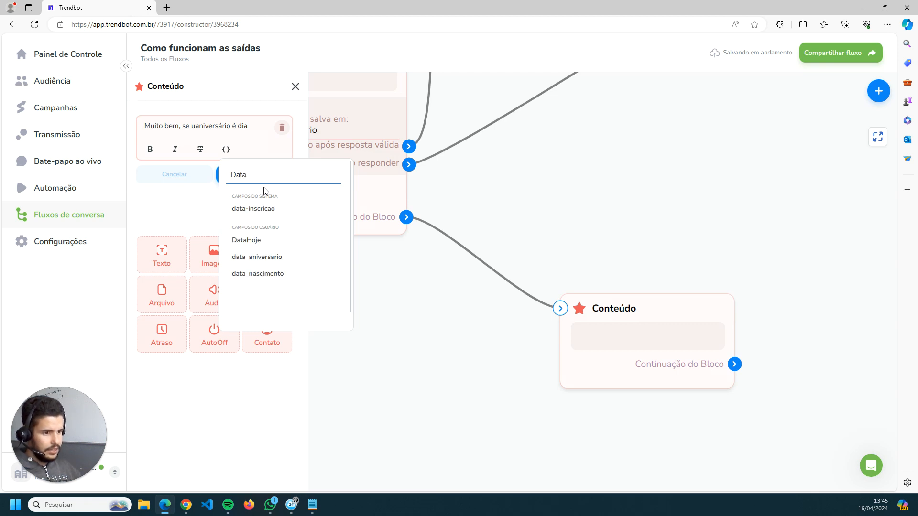
left_click(282, 257)
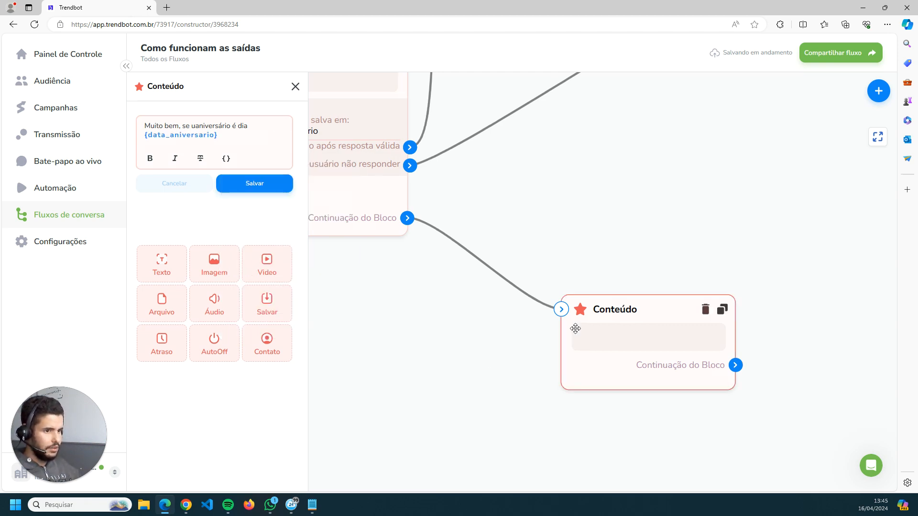
left_click(255, 184)
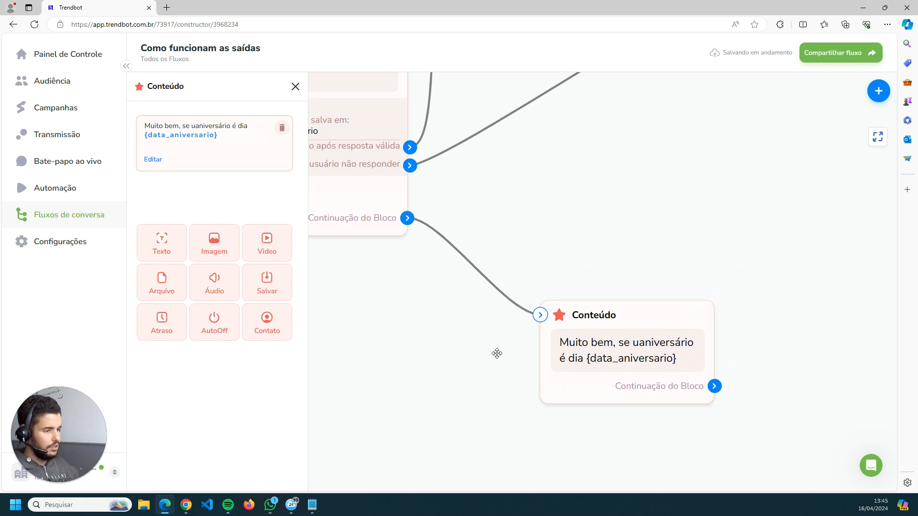
Correct the saved message's wording to "Muito bem, seu aniversário é dia {data_aniversario}".
left_click(153, 160)
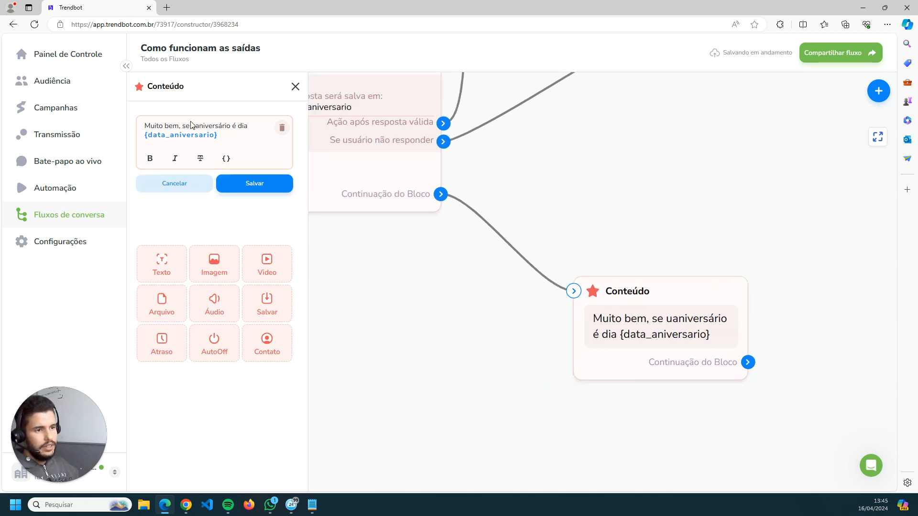
key("BackSpace")
key("Right")
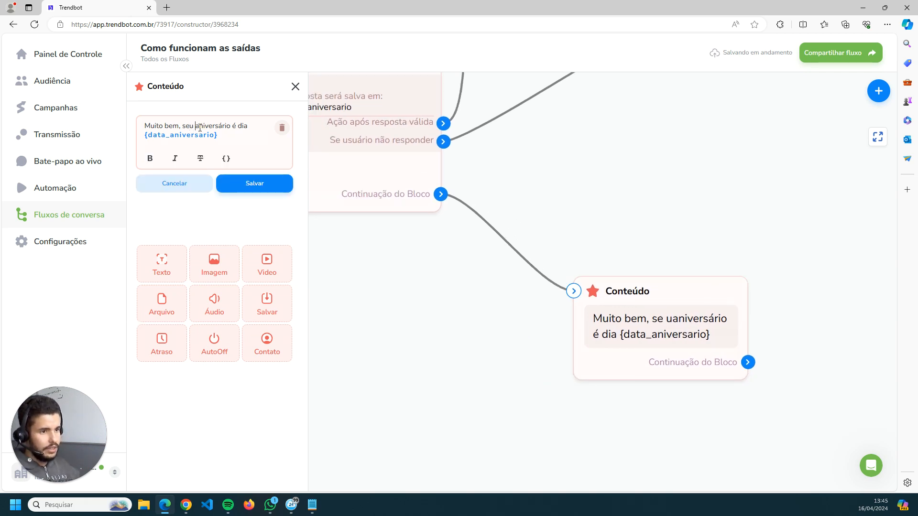
left_click(257, 190)
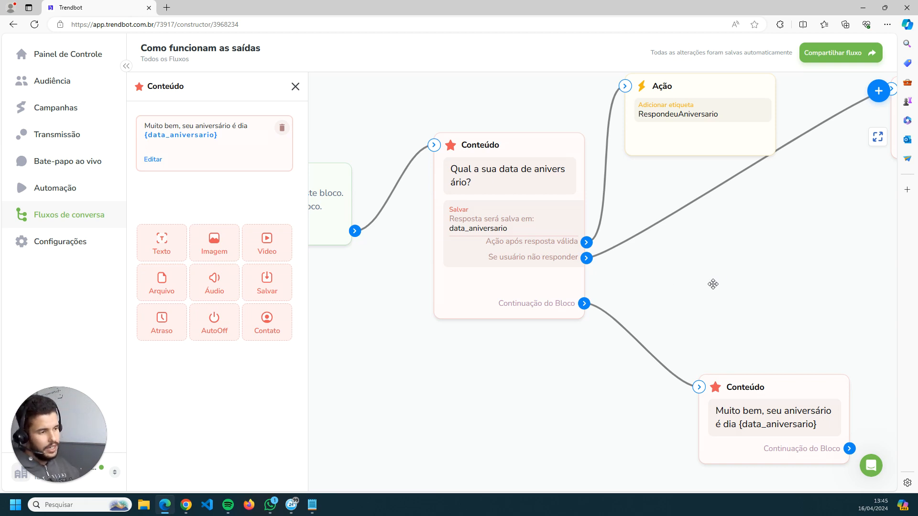
Reposition the "Muito bem, seu aniversário é dia" block lower and closer to the question block's "Continuação do Bloco" output.
left_click(616, 248)
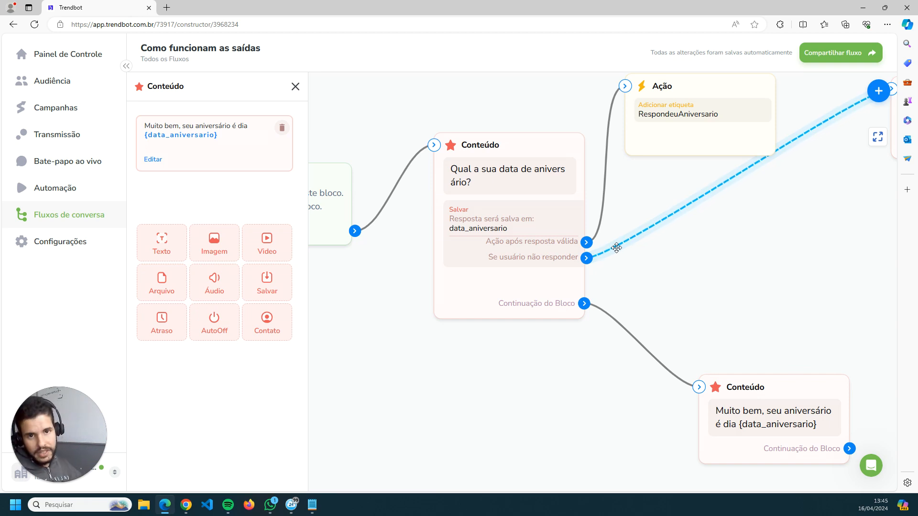
left_click_drag(742, 423, 696, 416)
left_click_drag(583, 385, 443, 203)
left_click_drag(537, 228, 518, 247)
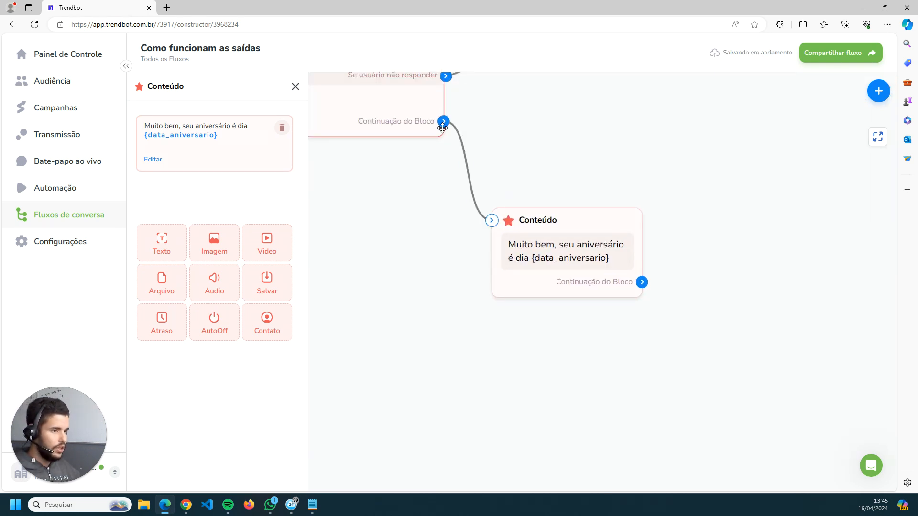
left_click_drag(577, 269, 596, 320)
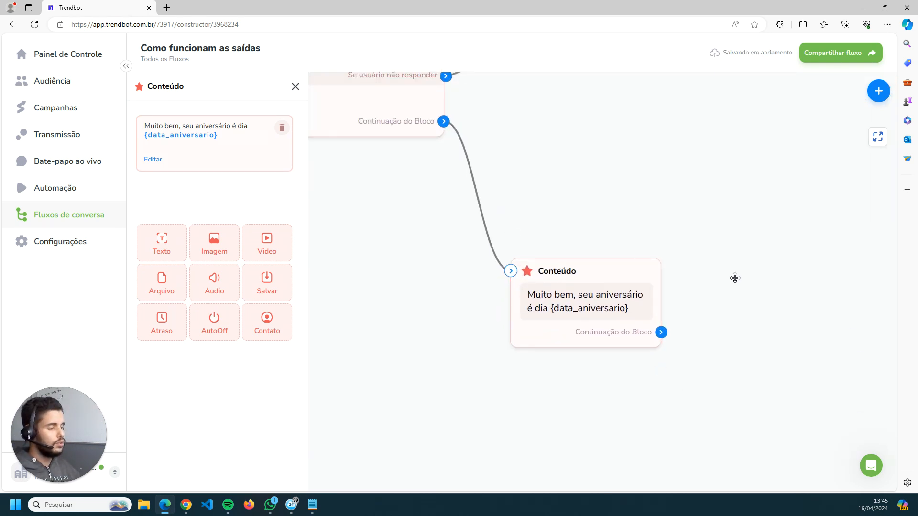